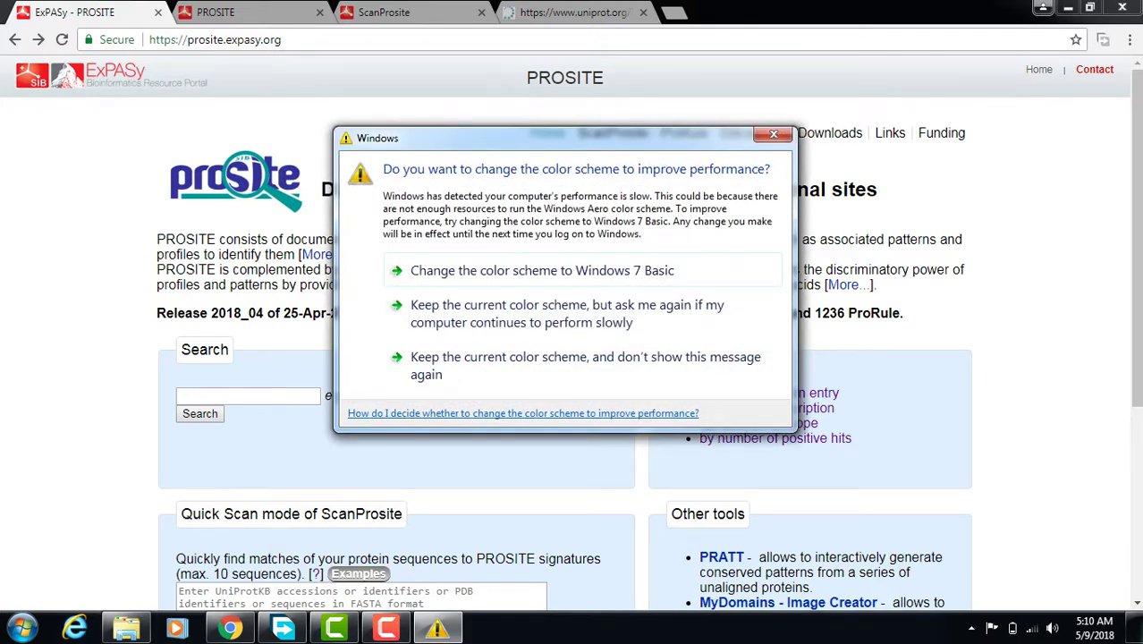
Dismiss the Windows color scheme prompt and run PROSITE's "zinc finger" example search.
click(773, 134)
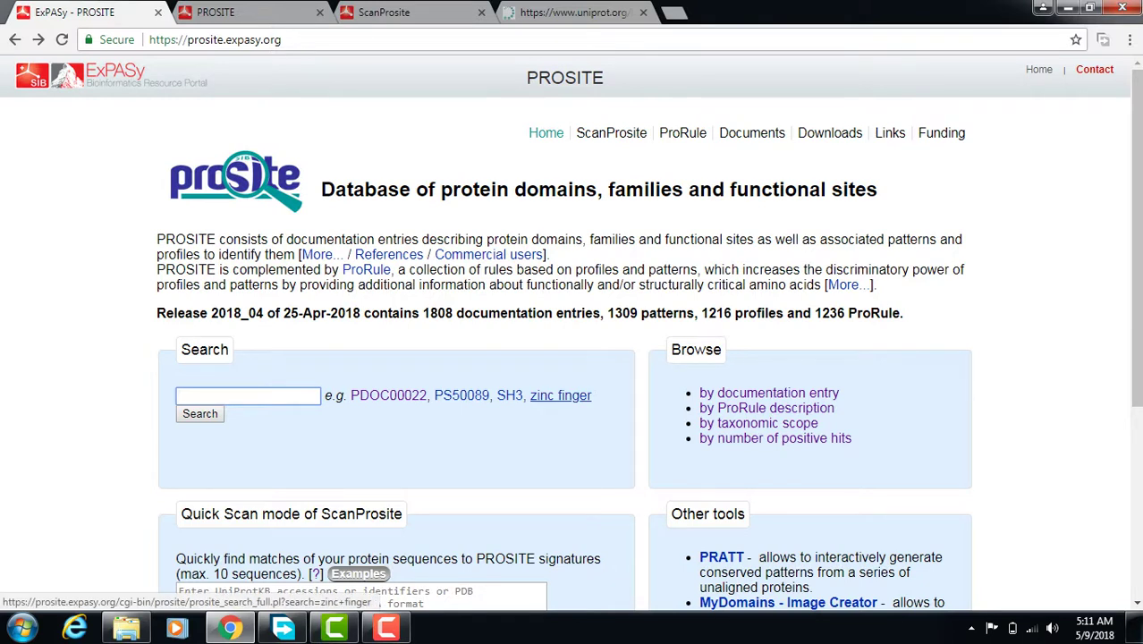
click(561, 396)
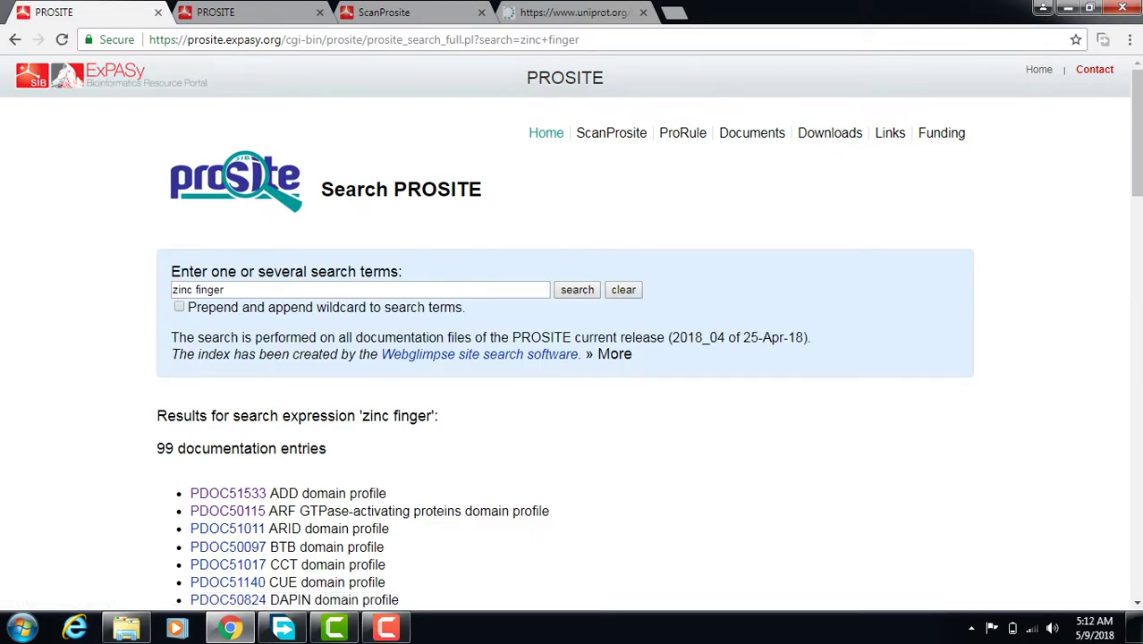
Look through the zinc finger results and open documentation entry PDOC50115, the ARF GTPase-activating proteins domain profile.
scroll(572, 358, down, 3)
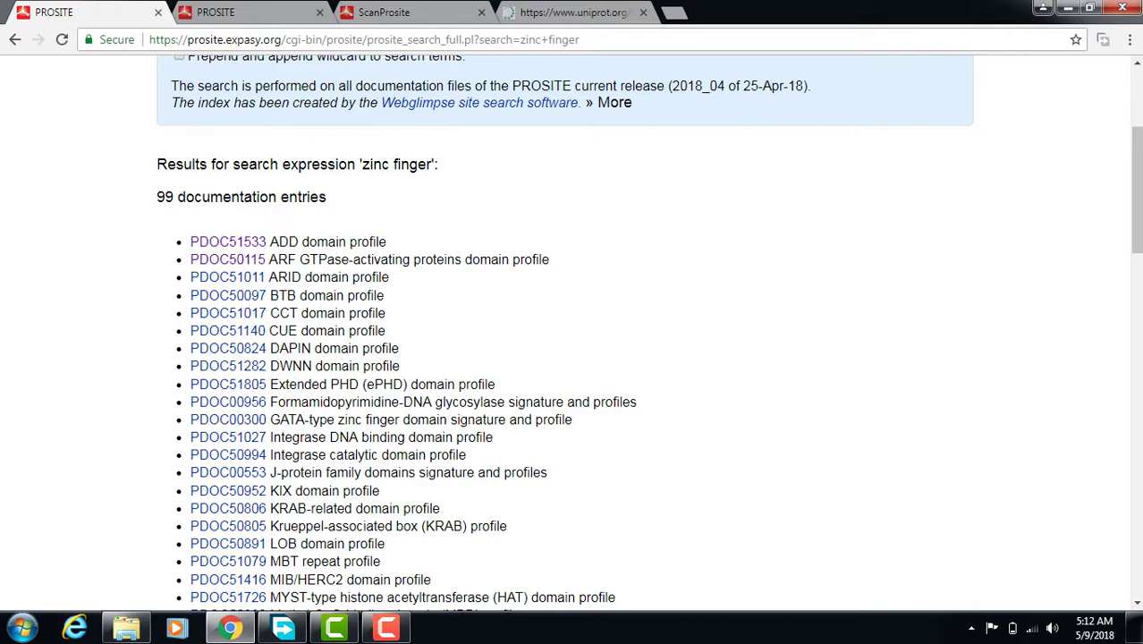
scroll(572, 333, down, 12)
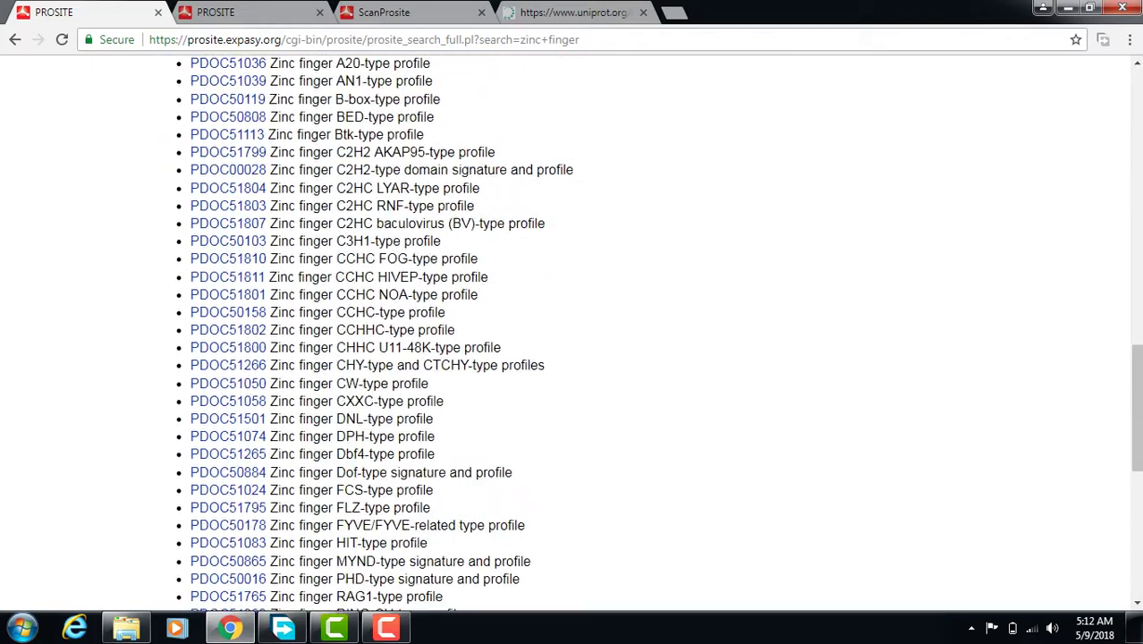
scroll(573, 334, up, 15)
scroll(572, 334, down, 3)
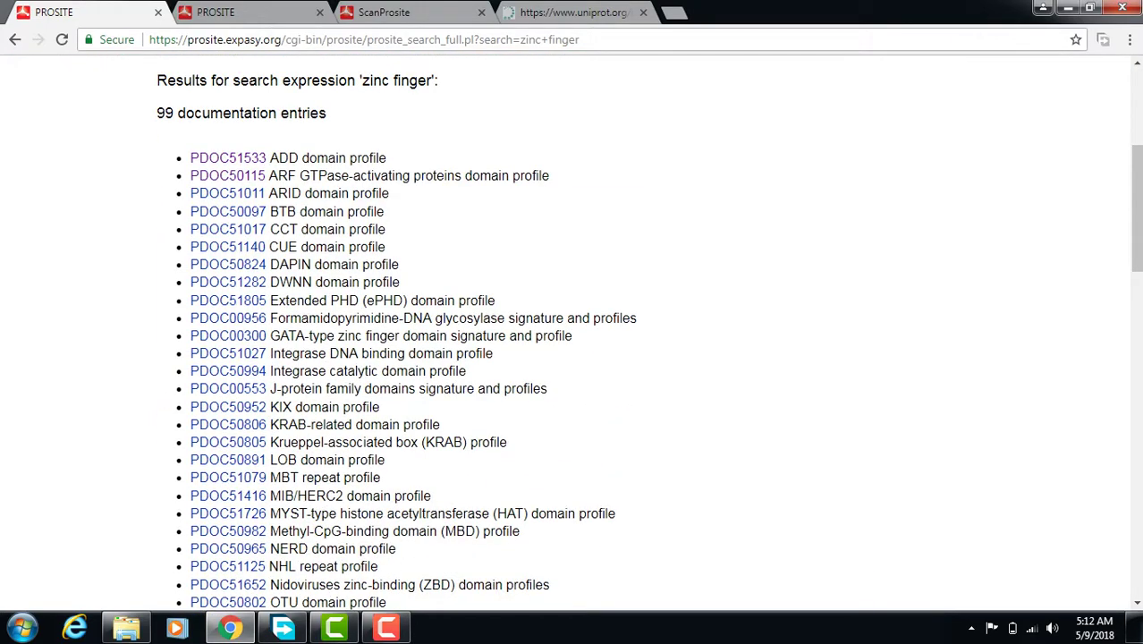
scroll(572, 334, up, 2)
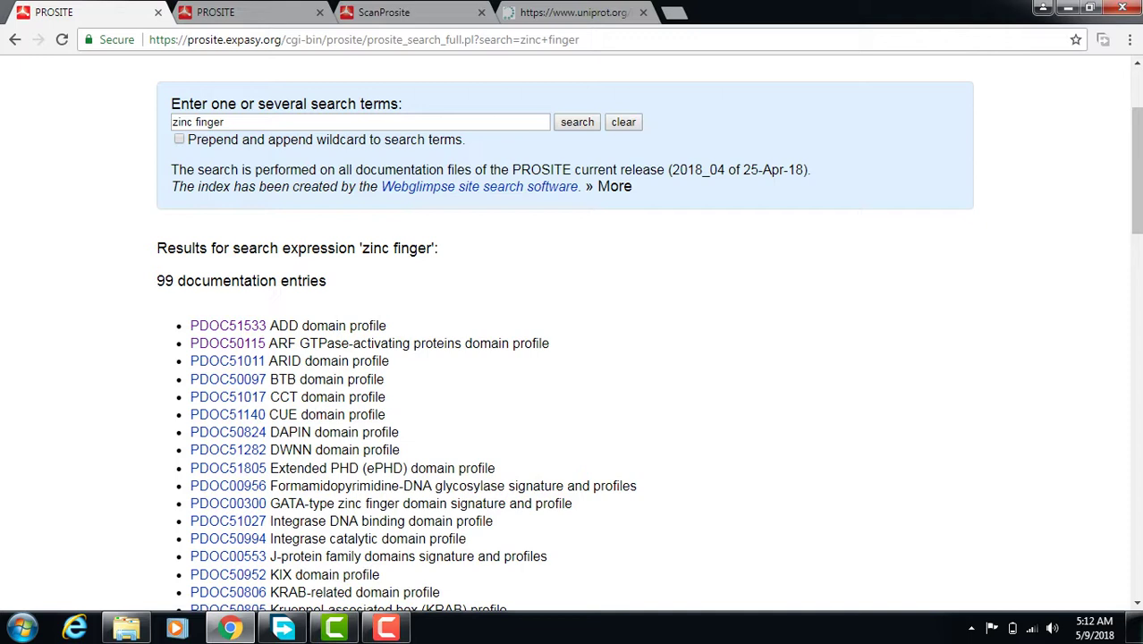
click(227, 343)
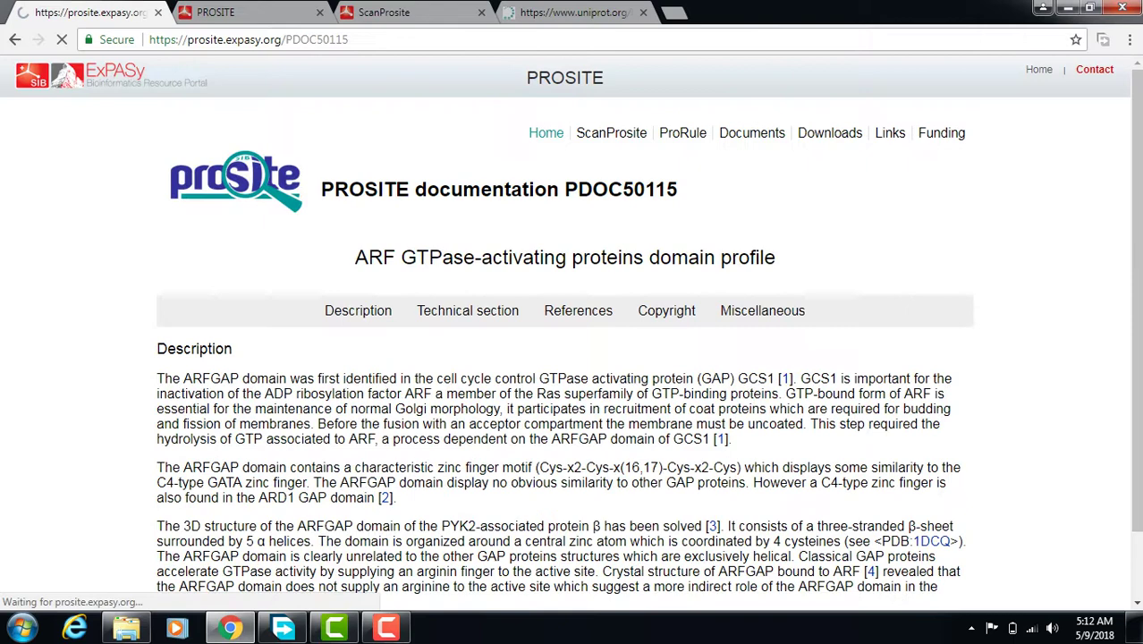
Review the entry's description and open the domain architecture view of Swiss-Prot proteins matching PS50115 from the technical section.
scroll(572, 331, down, 2)
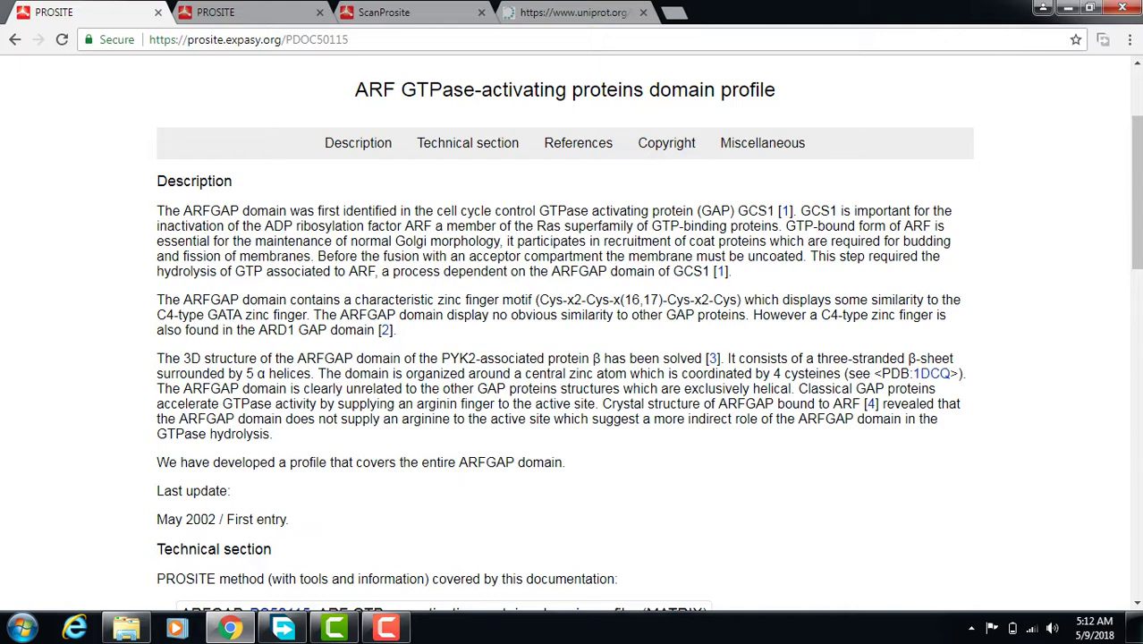
scroll(573, 340, down, 4)
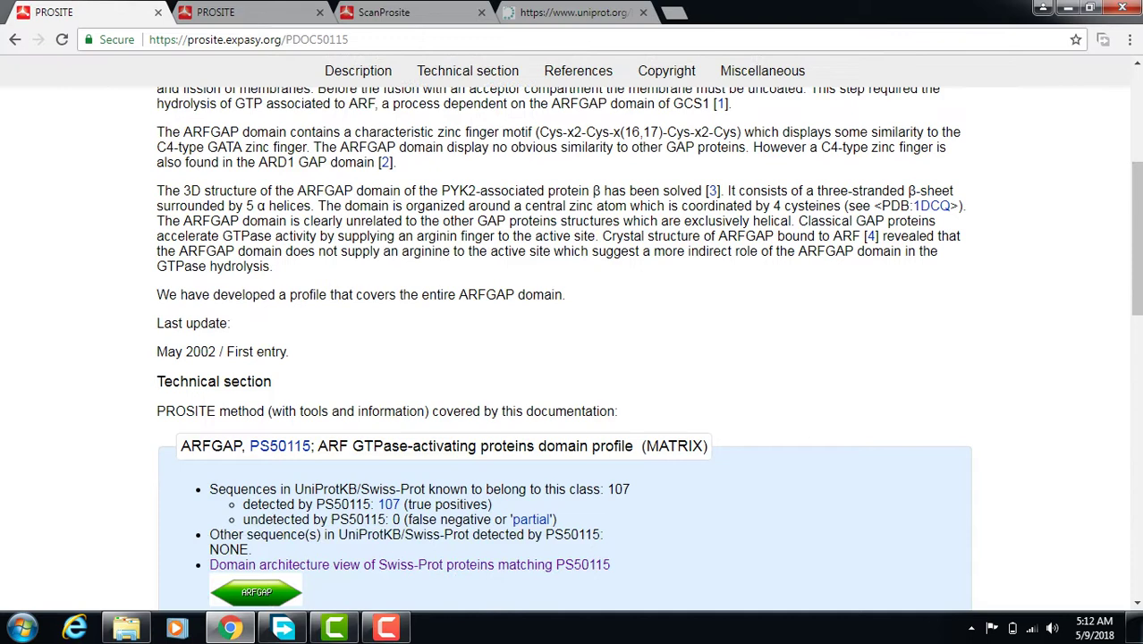
scroll(492, 390, down, 1)
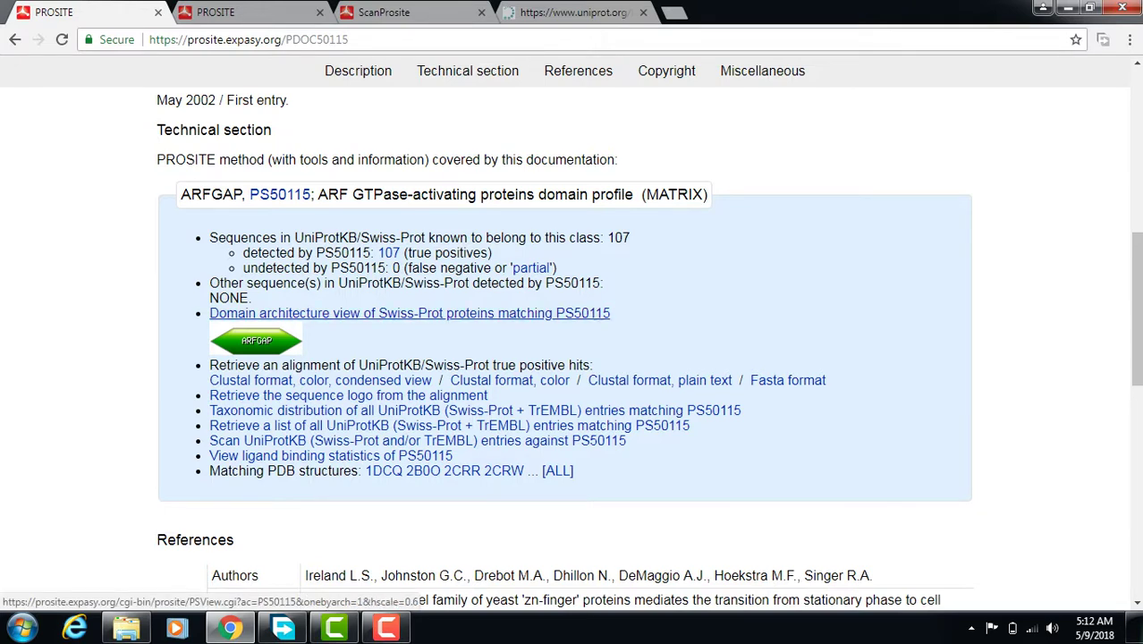
click(409, 313)
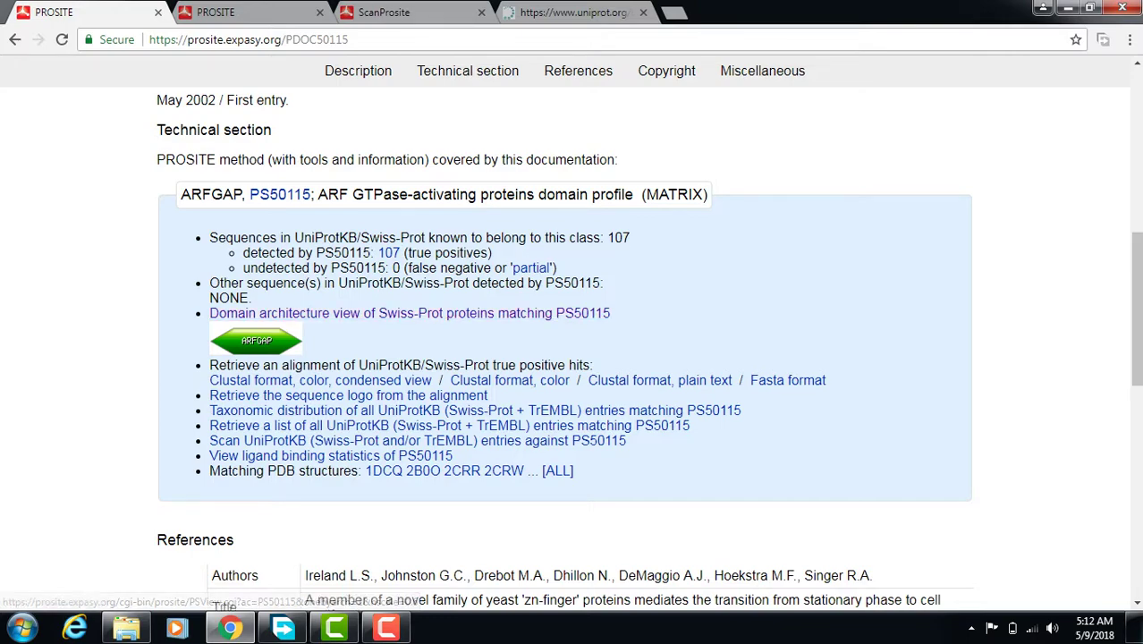
scroll(578, 310, up, 10)
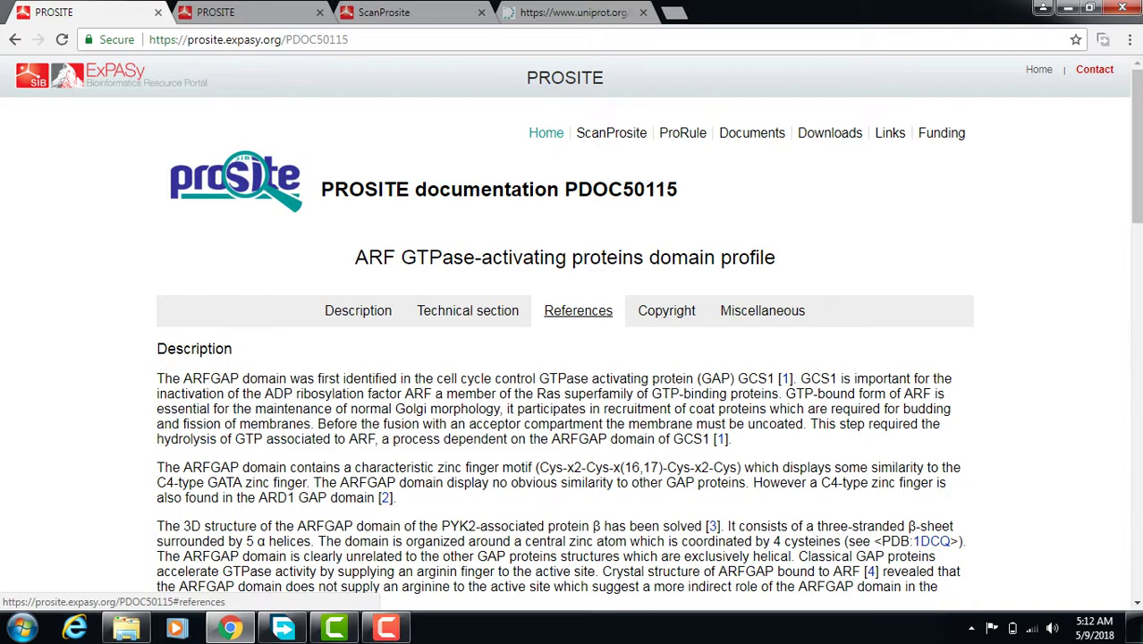
click(467, 310)
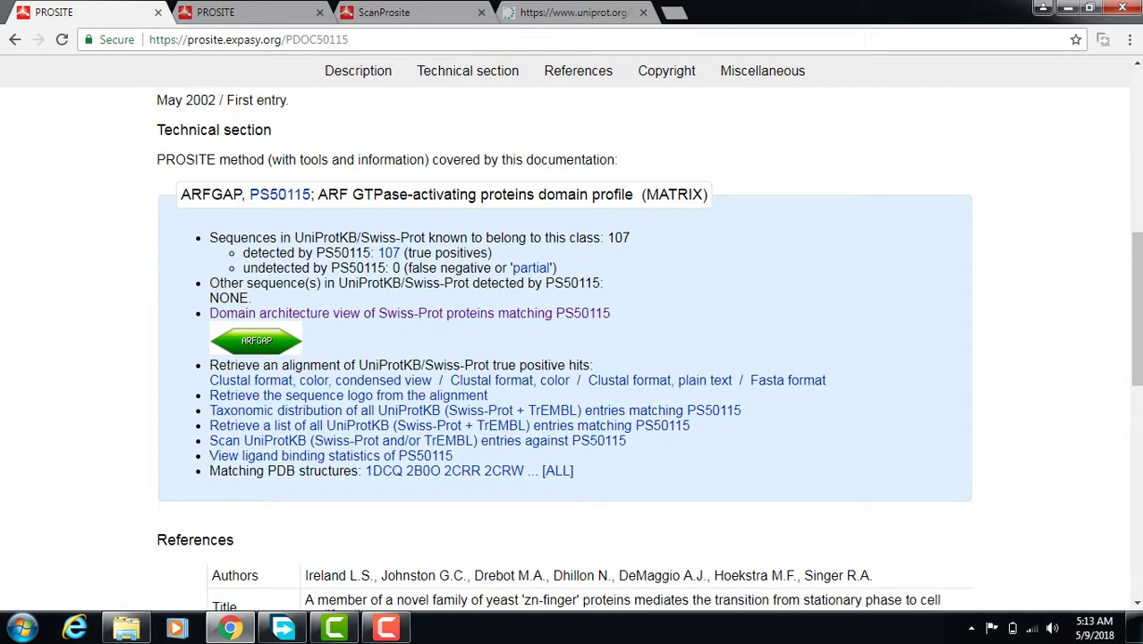
click(402, 313)
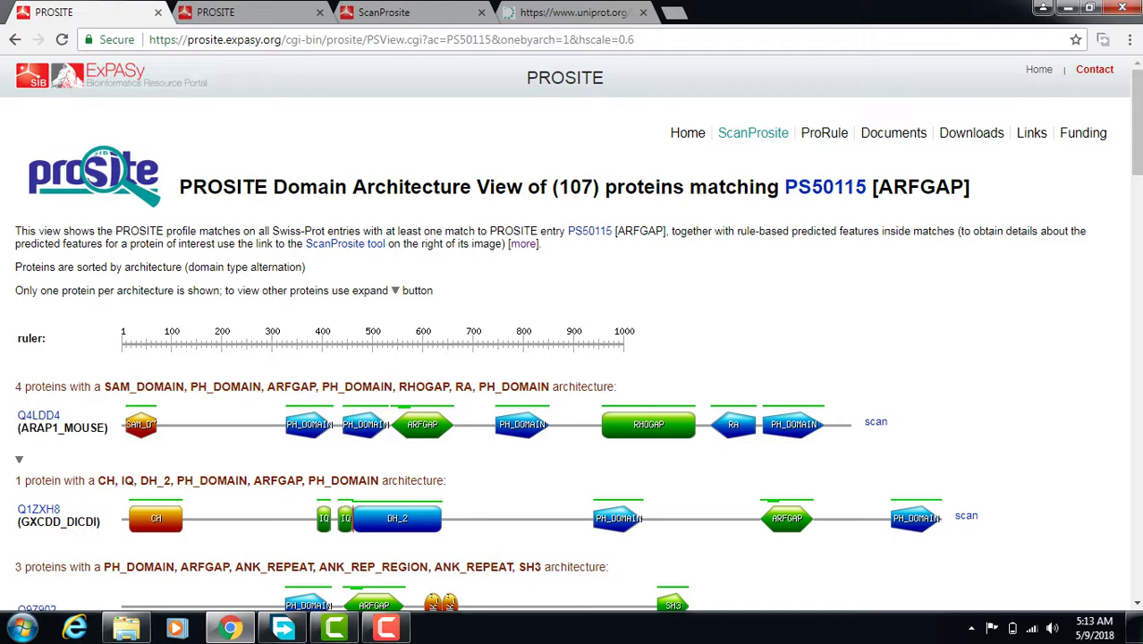
Expand the first SAM_DOMAIN architecture group and open the domain image of Q8BZ05 (ARAP2_MOUSE).
scroll(571, 330, down, 2)
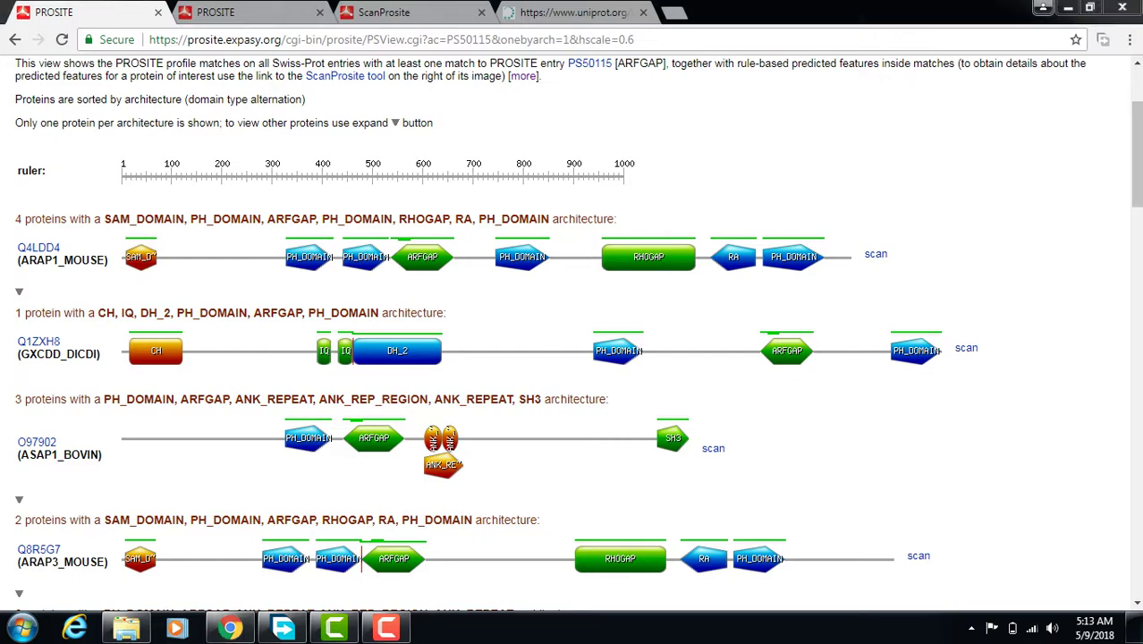
click(774, 134)
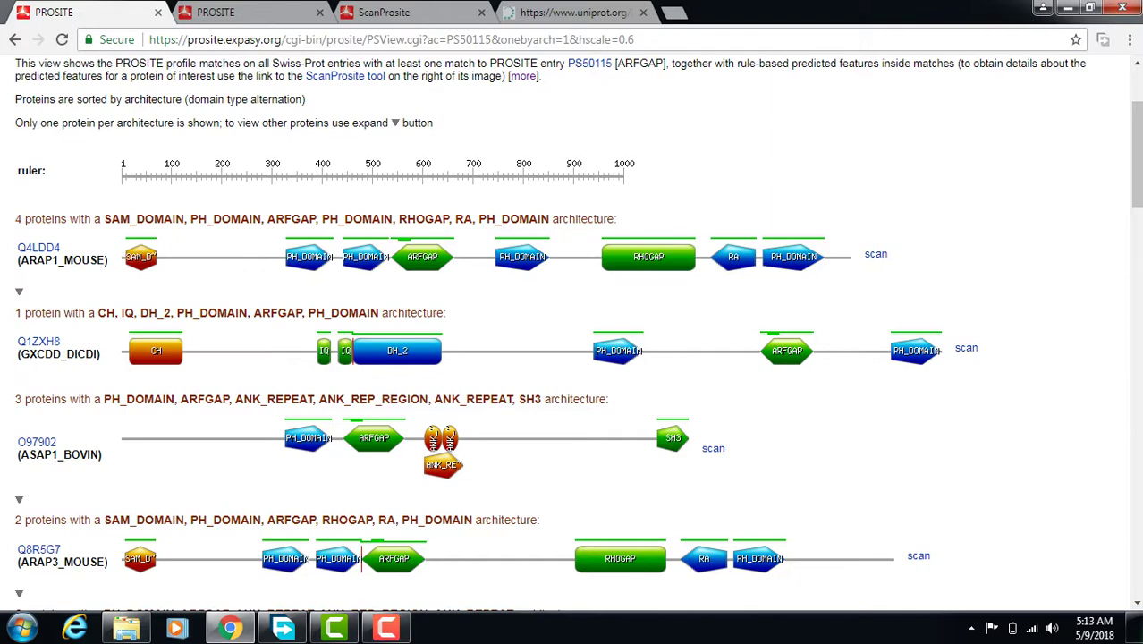
click(19, 291)
scroll(19, 292, down, 1)
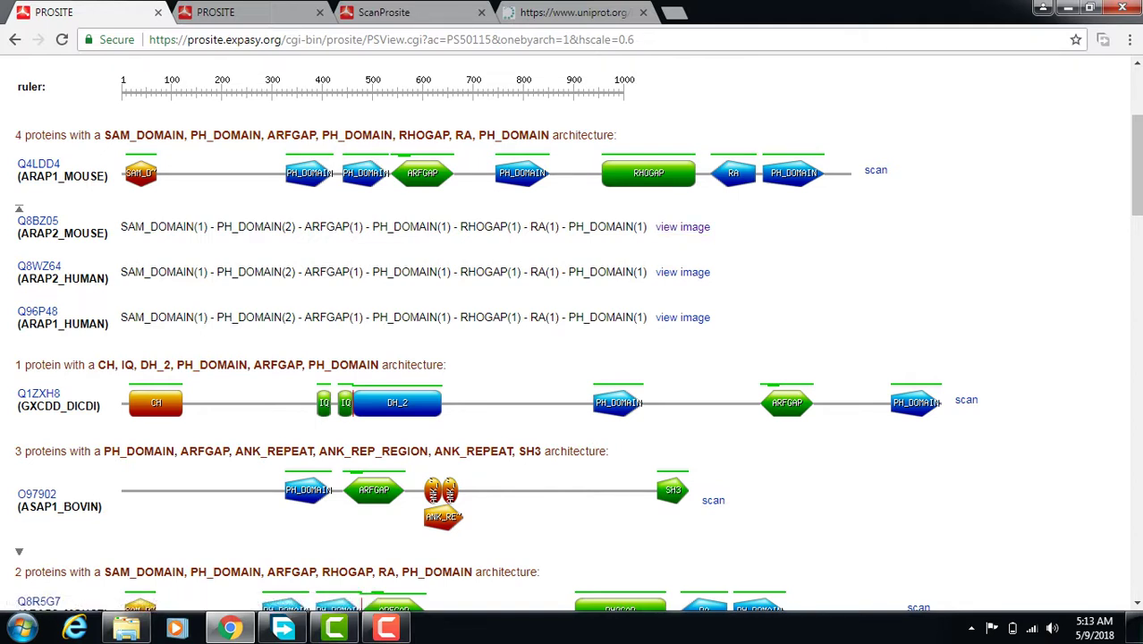
click(682, 228)
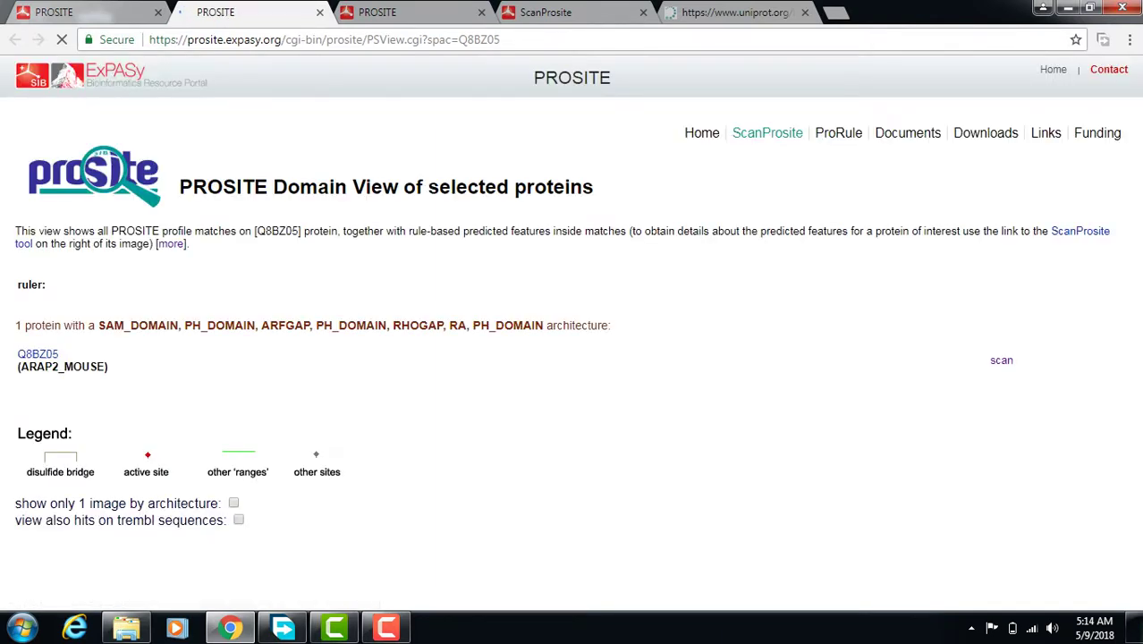
Open Q8BZ05 in the ScanProsite tool and review its protein sequence, scan options and output options.
scroll(573, 313, down, 1)
scroll(572, 313, down, 1)
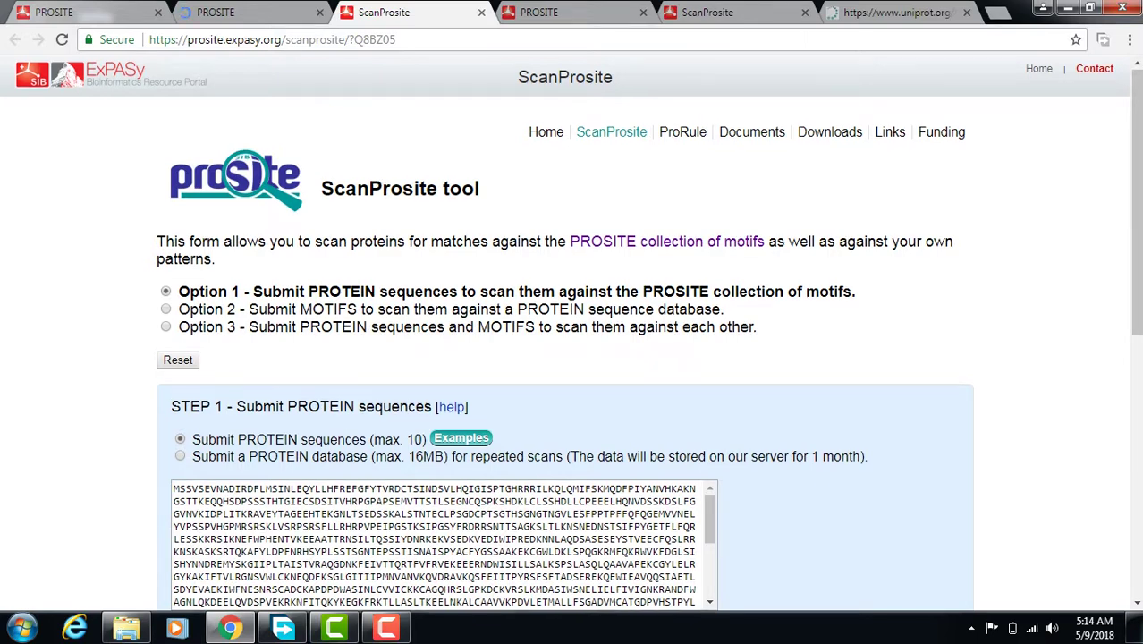
scroll(565, 358, down, 3)
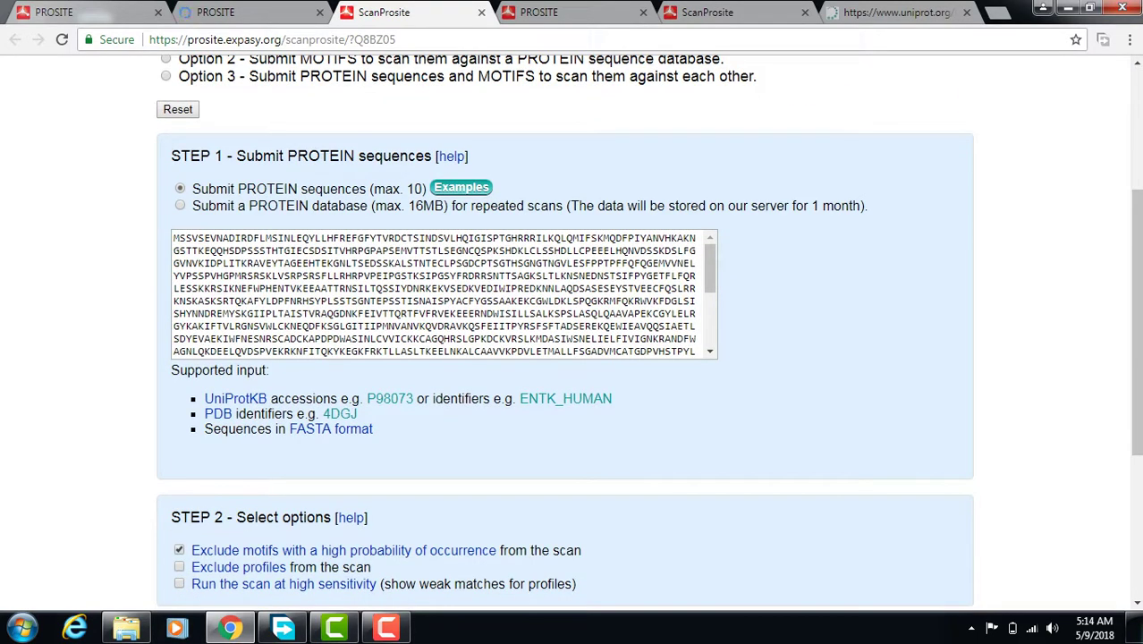
scroll(444, 294, down, 6)
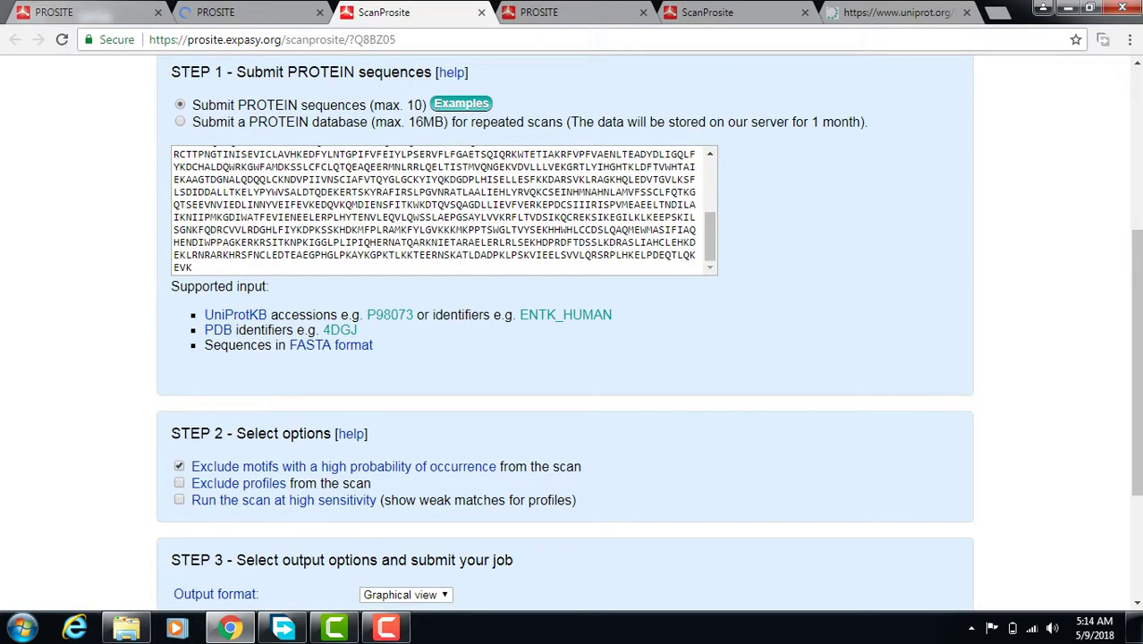
scroll(565, 358, down, 2)
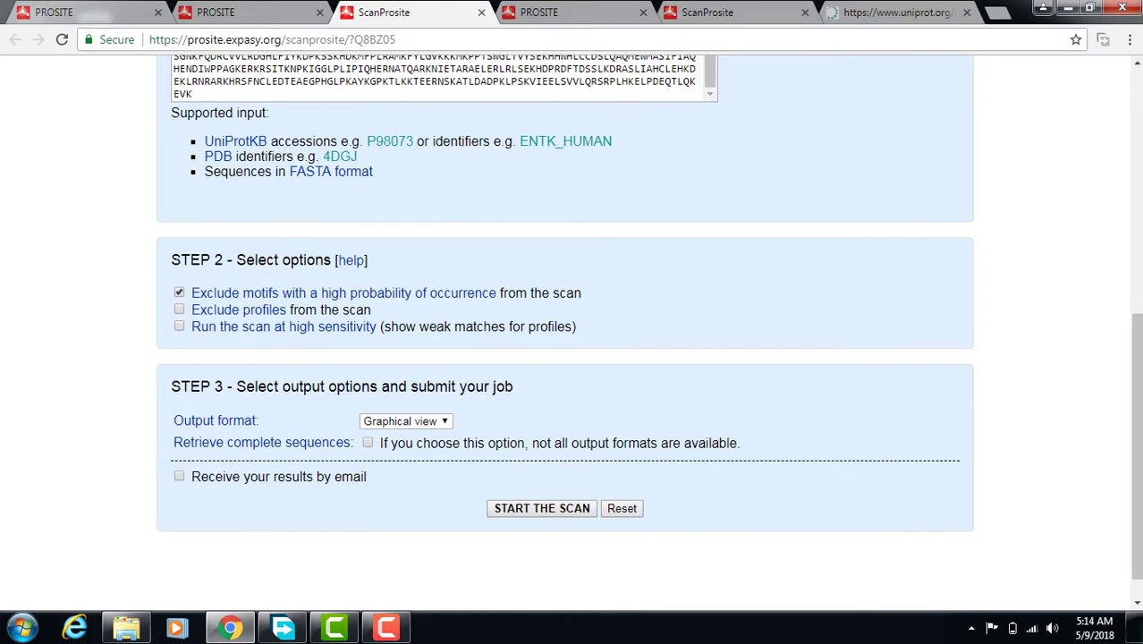
scroll(343, 257, down, 1)
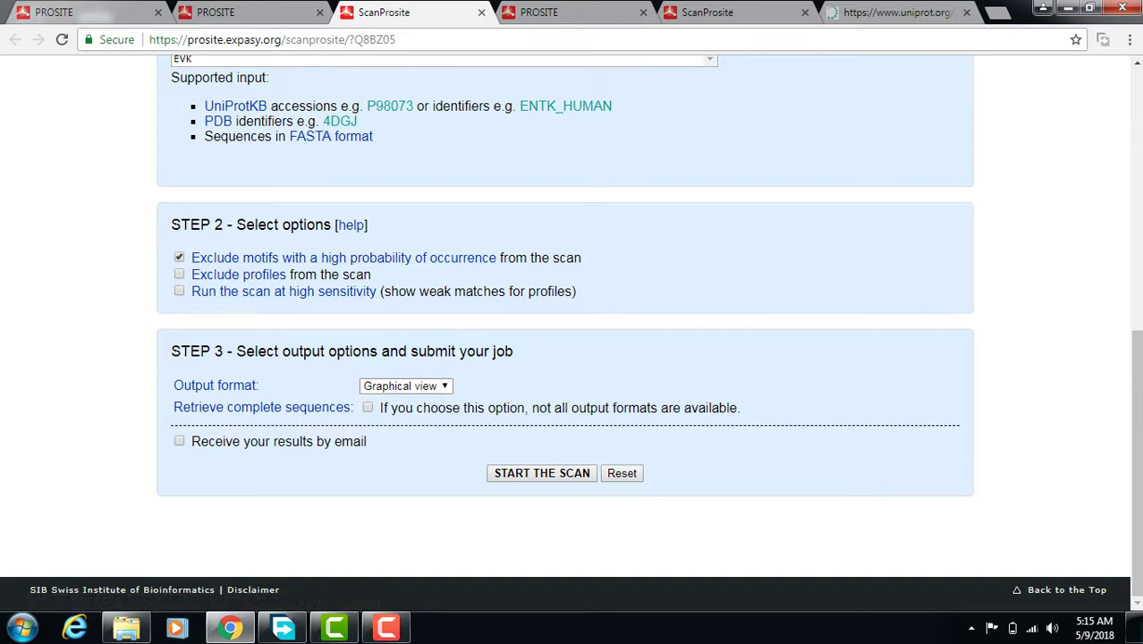
Set the ScanProsite output format to FASTA.
click(405, 386)
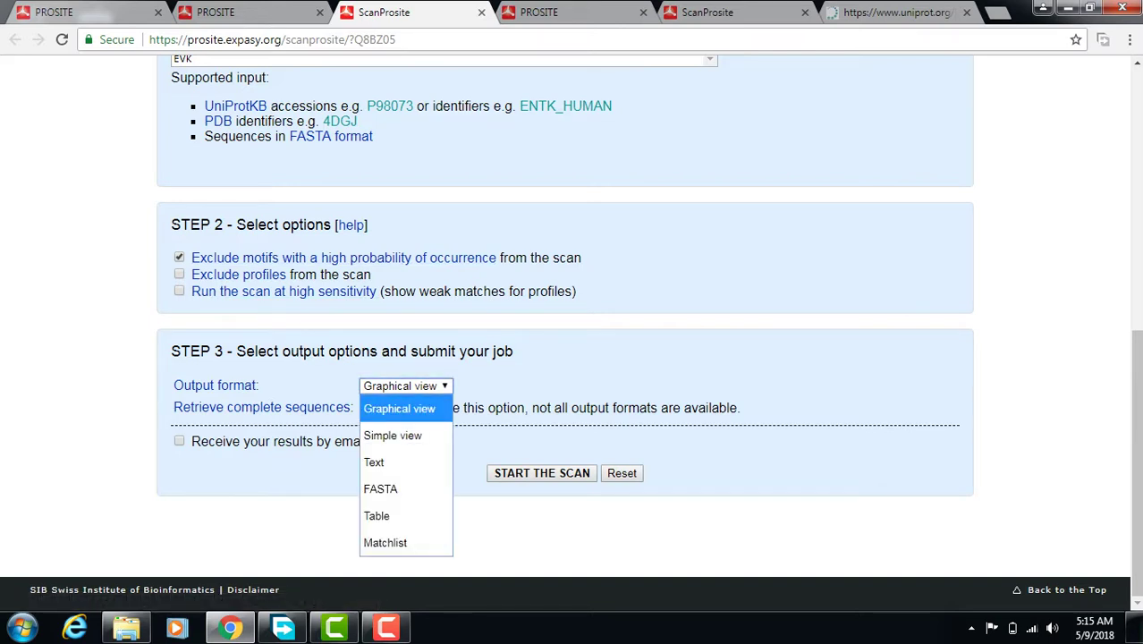
key(Down)
key(Down)
key(Down)
key(Down)
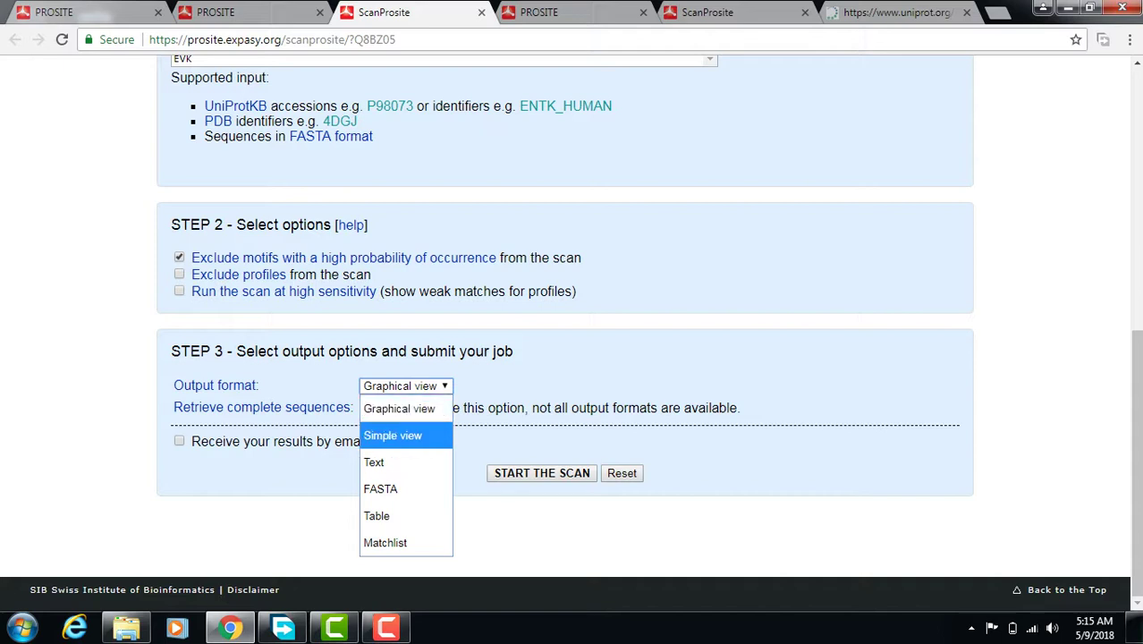
key(Up)
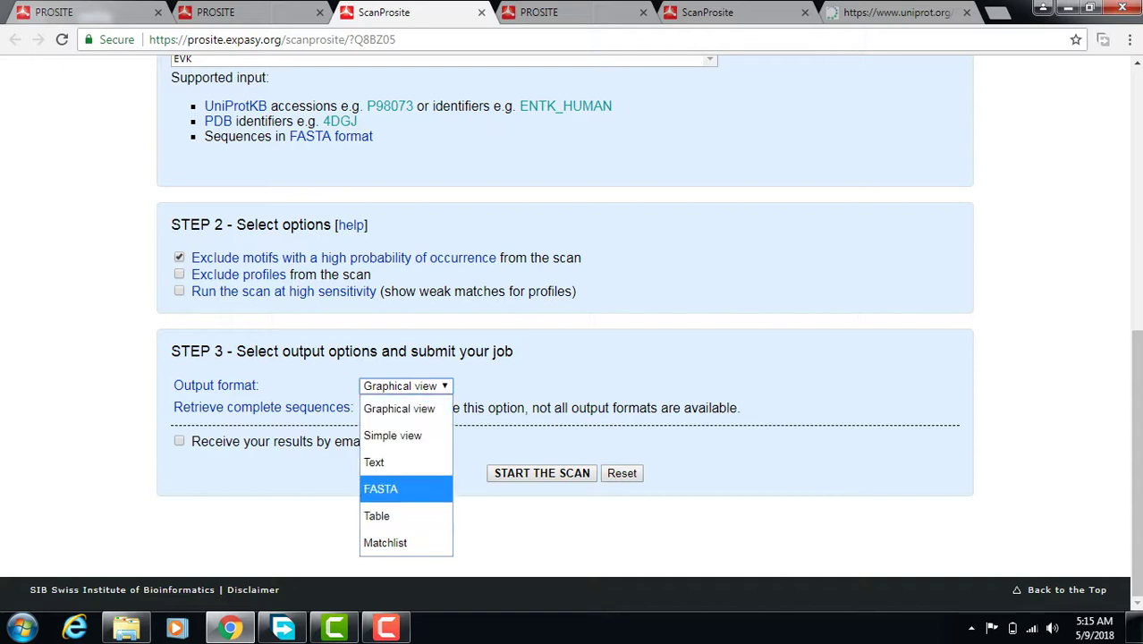
key(Down)
key(Up)
key(Home)
key(Down)
key(Down)
key(Down)
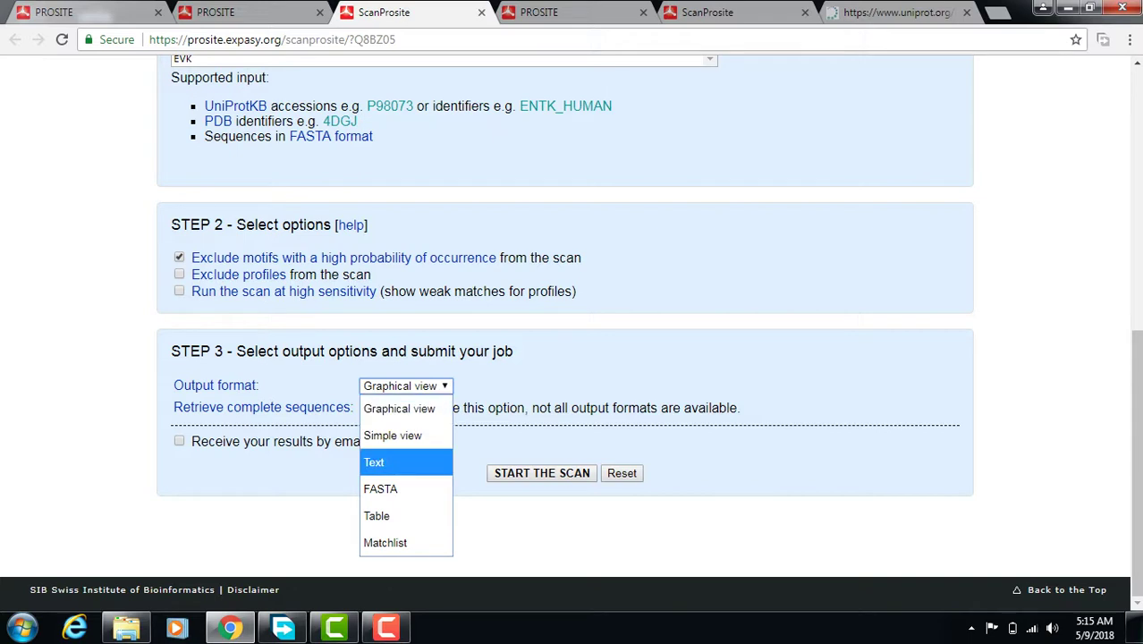
key(Return)
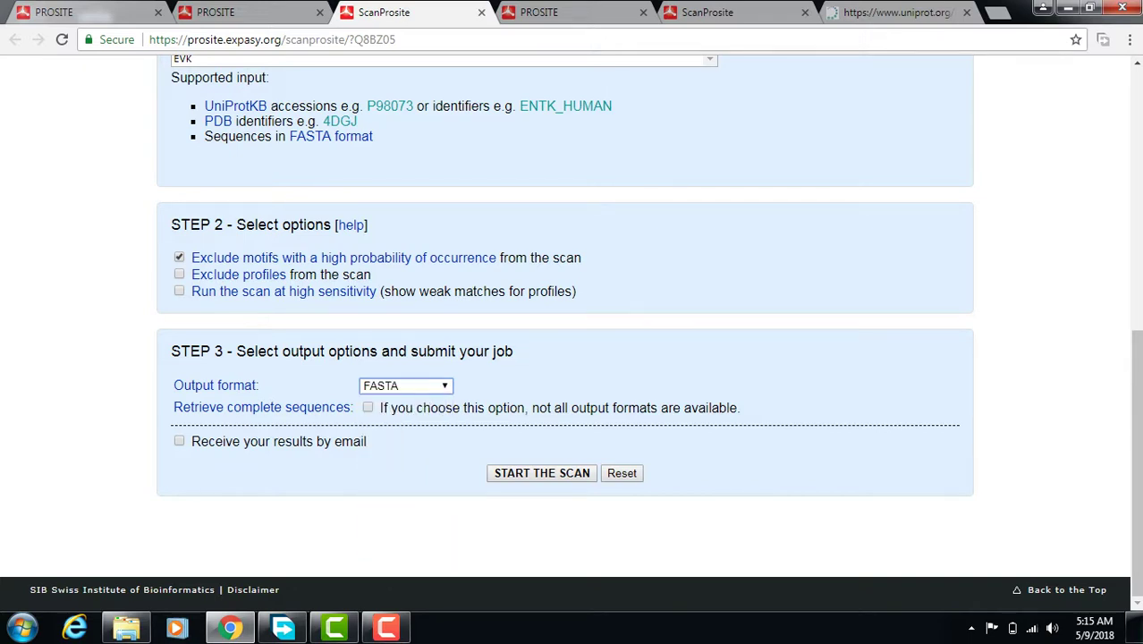
Start the ScanProsite scan of the submitted protein sequence, leaving complete-sequence retrieval and email delivery off.
key(Tab)
key(Tab)
key(Tab)
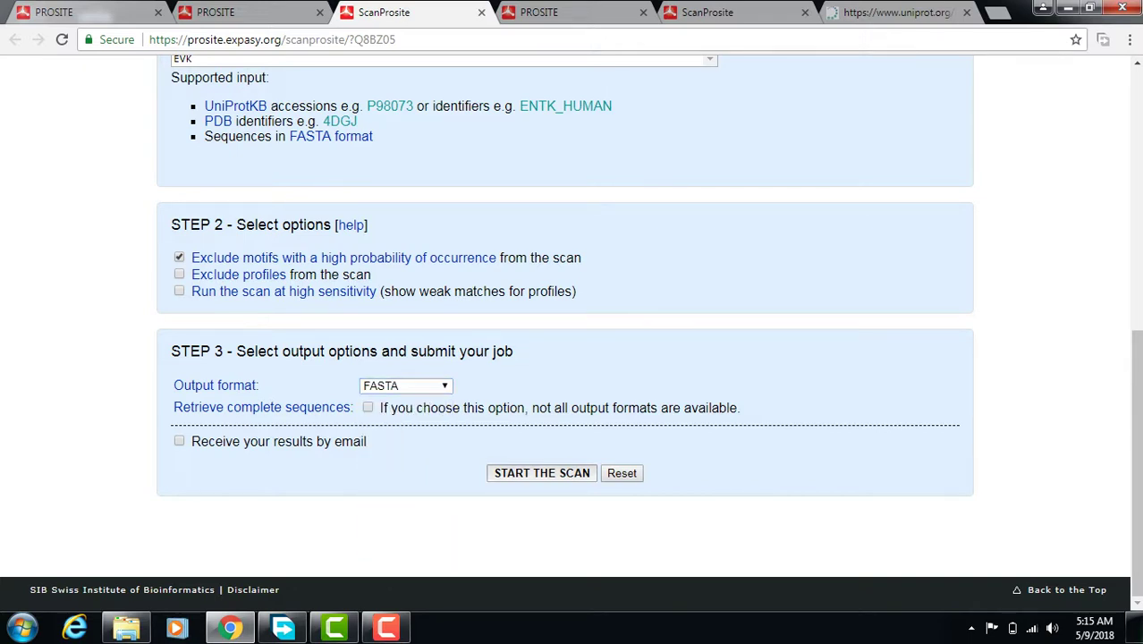
key(Return)
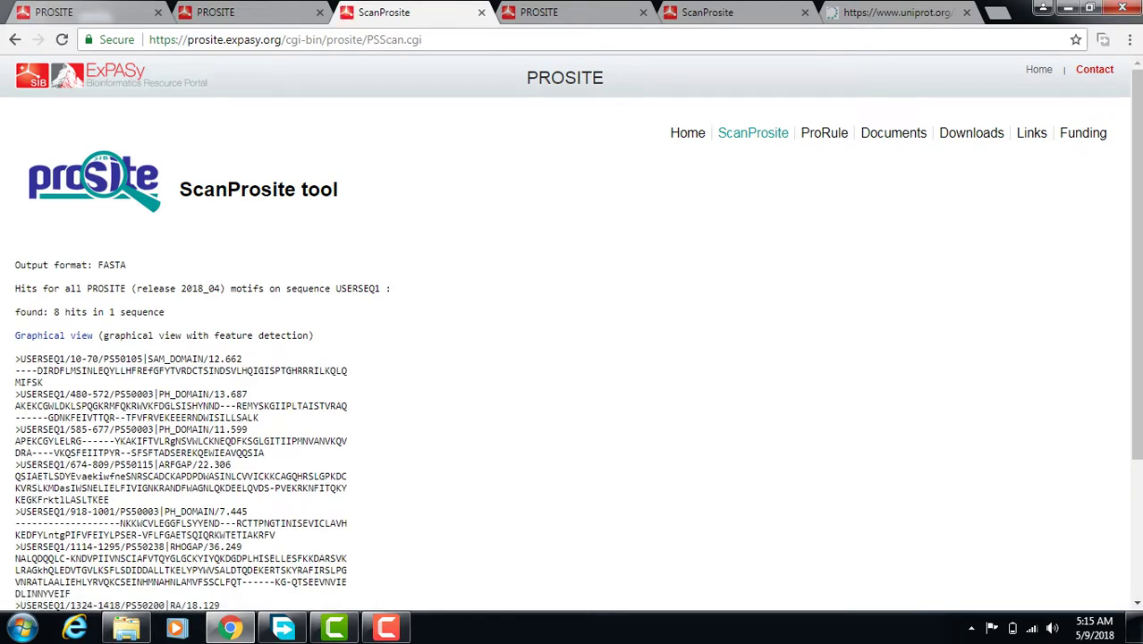
Examine the motif hits in the FASTA output and return to the start of the ScanProsite submission form.
scroll(572, 333, down, 1)
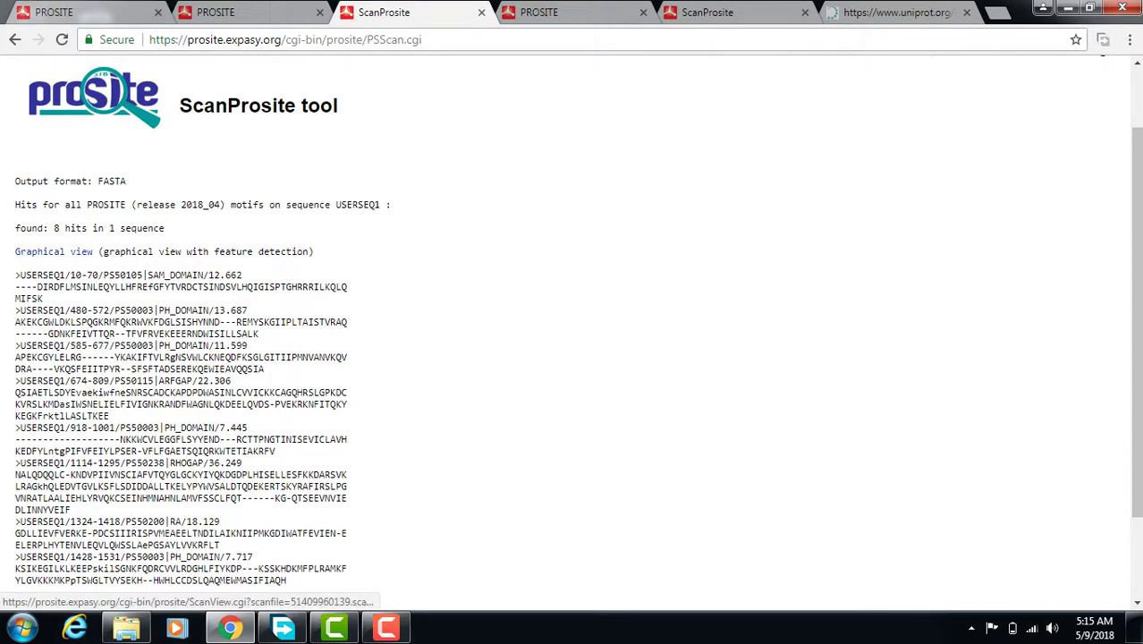
scroll(571, 333, down, 1)
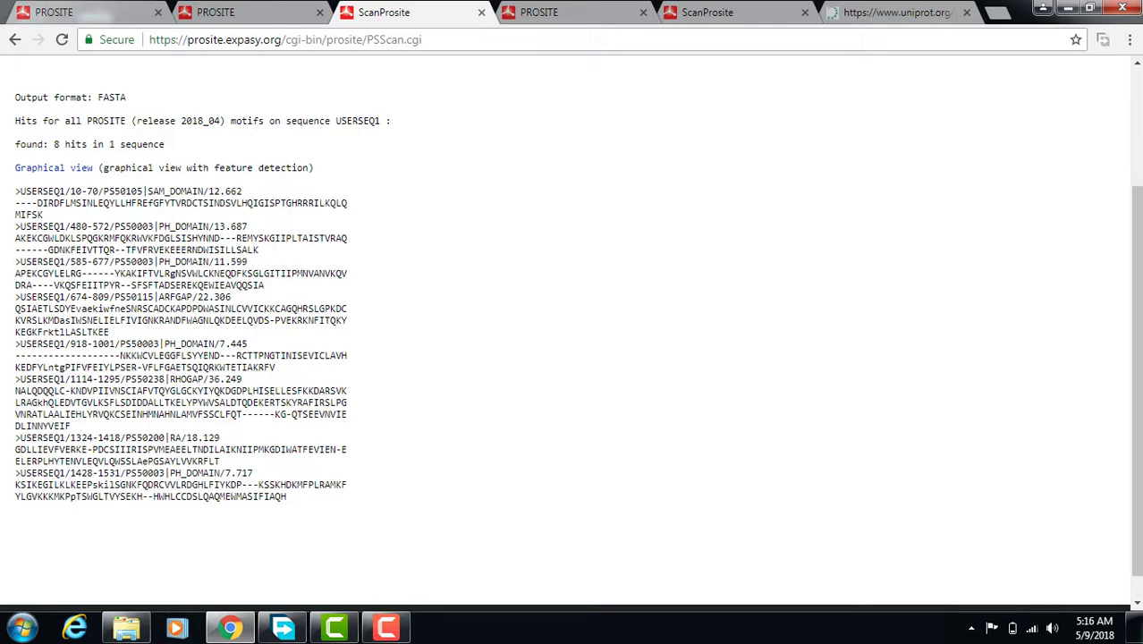
scroll(572, 340, down, 1)
scroll(572, 339, up, 3)
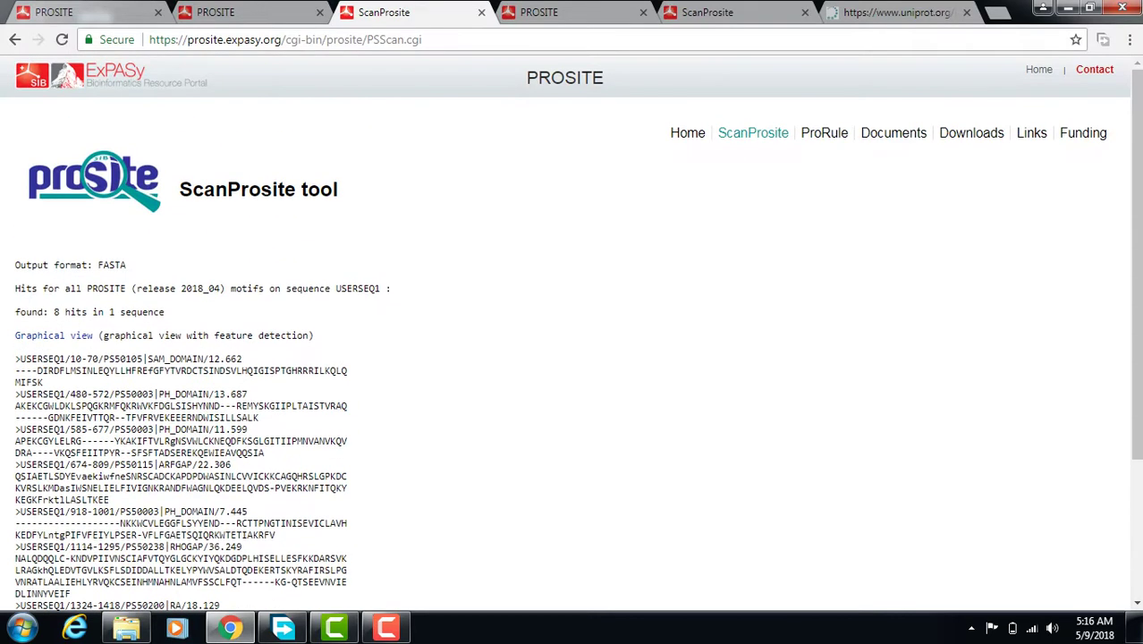
key(alt+Left)
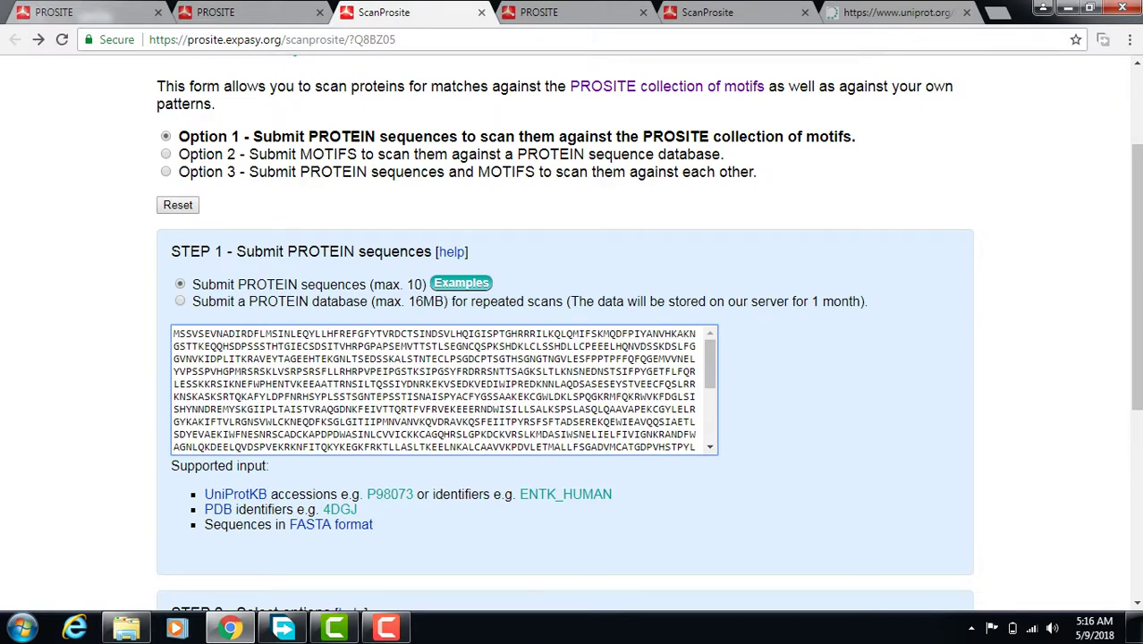
scroll(465, 327, up, 2)
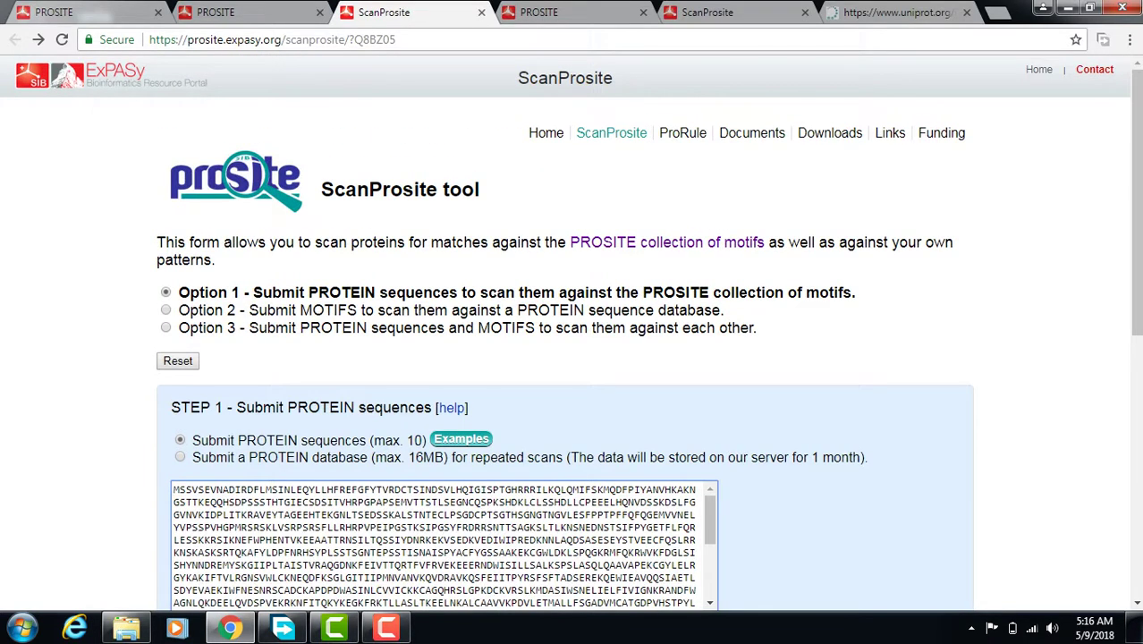
Open the Quick Scan section of the PROSITE home page and copy the human Trypsin-1 (P07477) sequence, without its header, from the UniProt BLAST form.
click(546, 132)
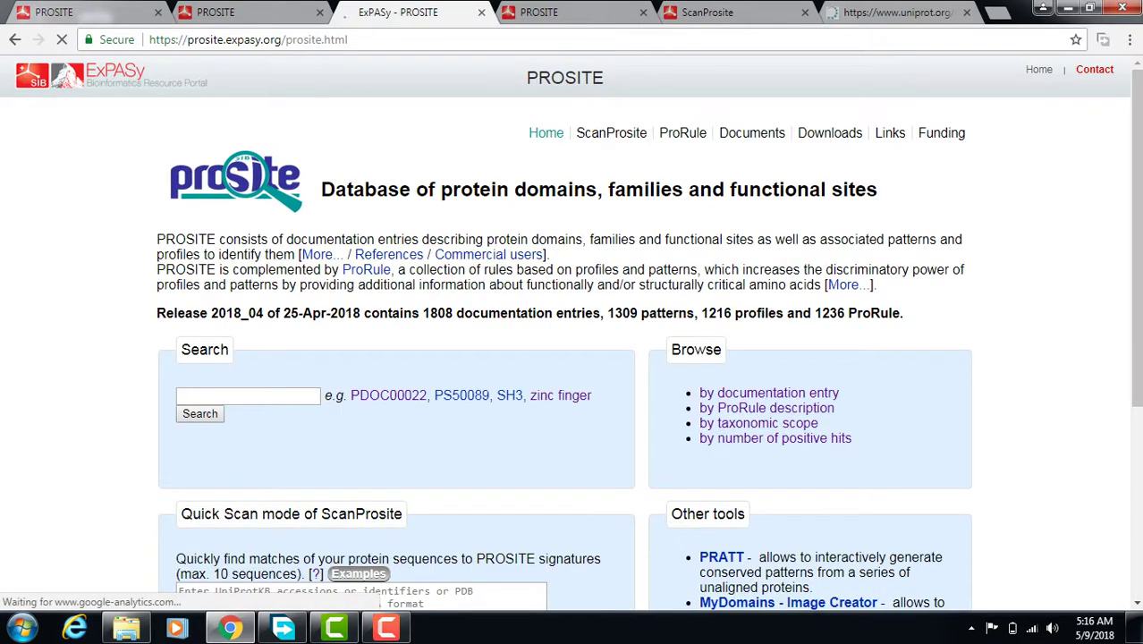
scroll(572, 331, down, 4)
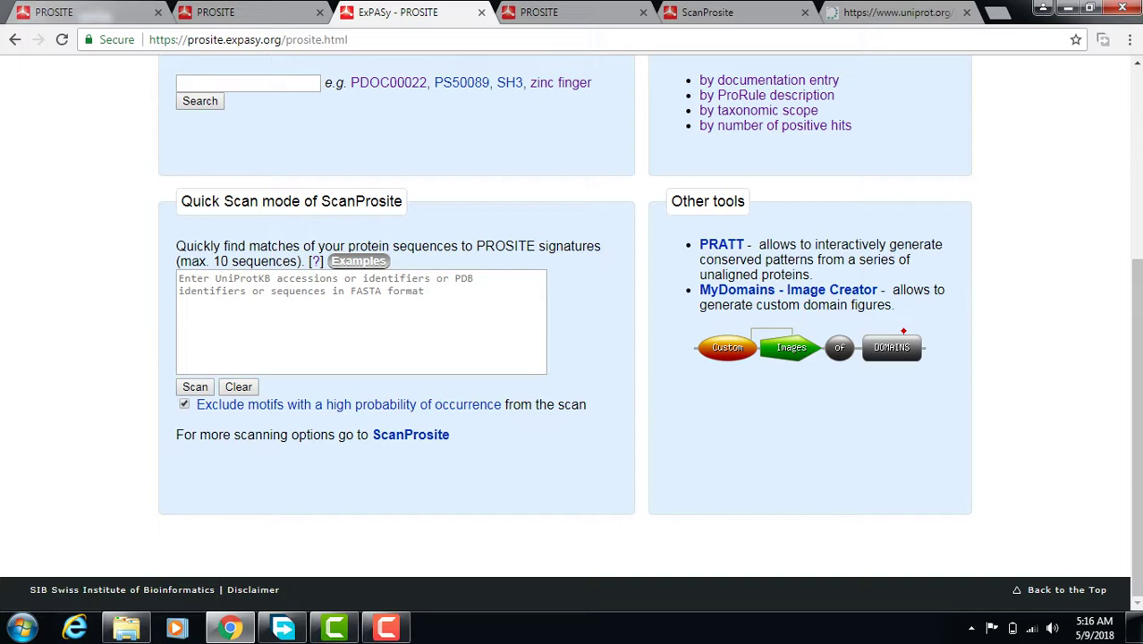
click(897, 12)
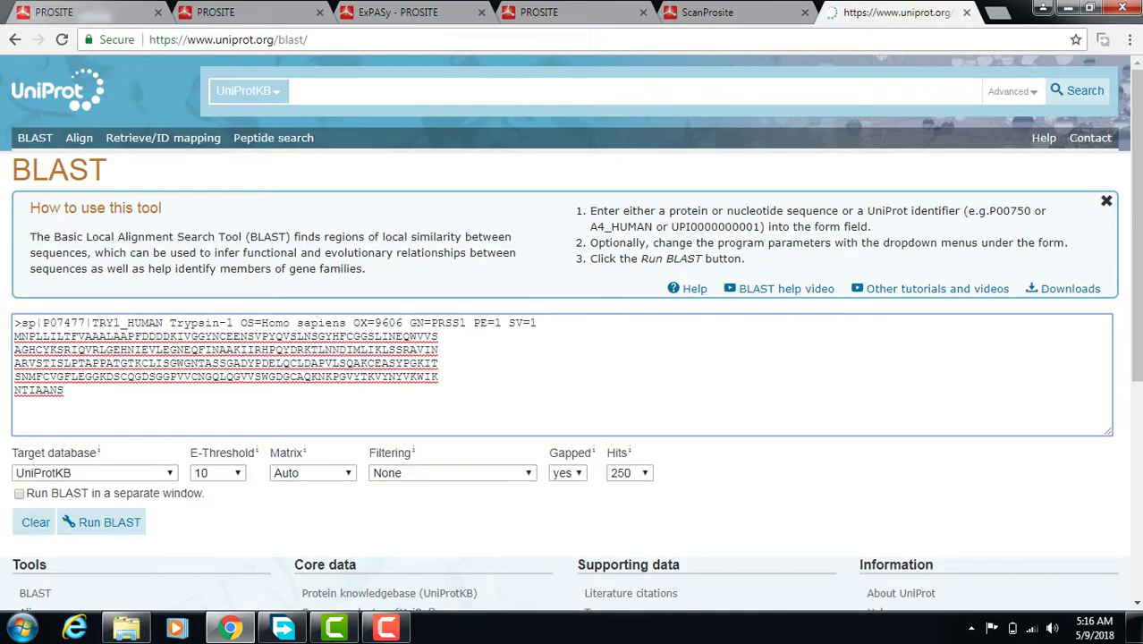
drag(64, 389, 17, 336)
right_click(51, 350)
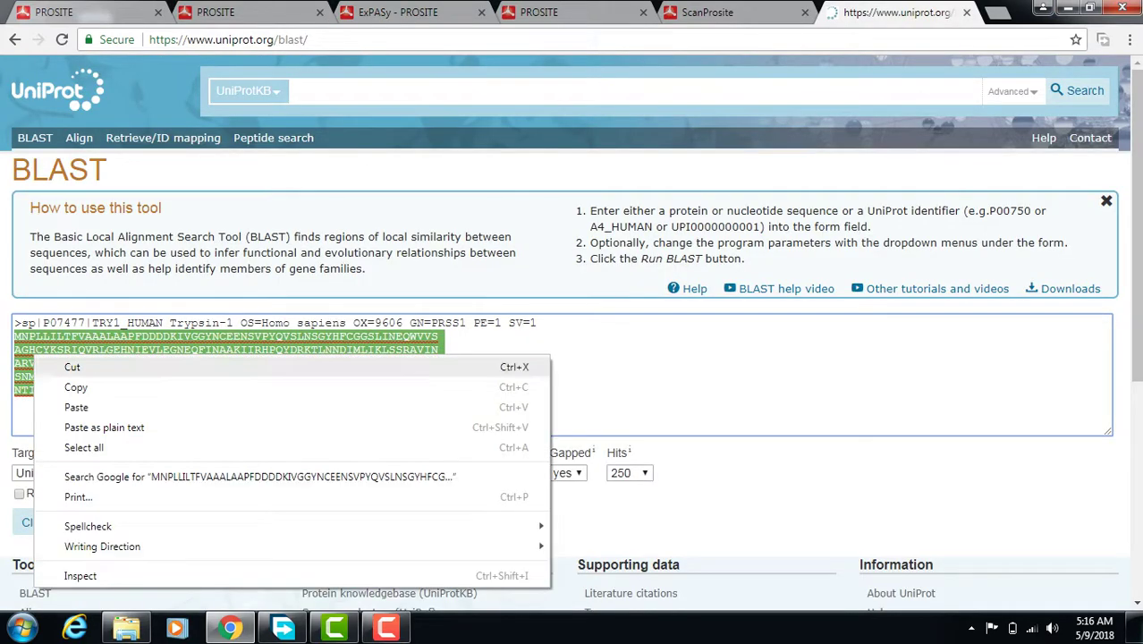
click(76, 385)
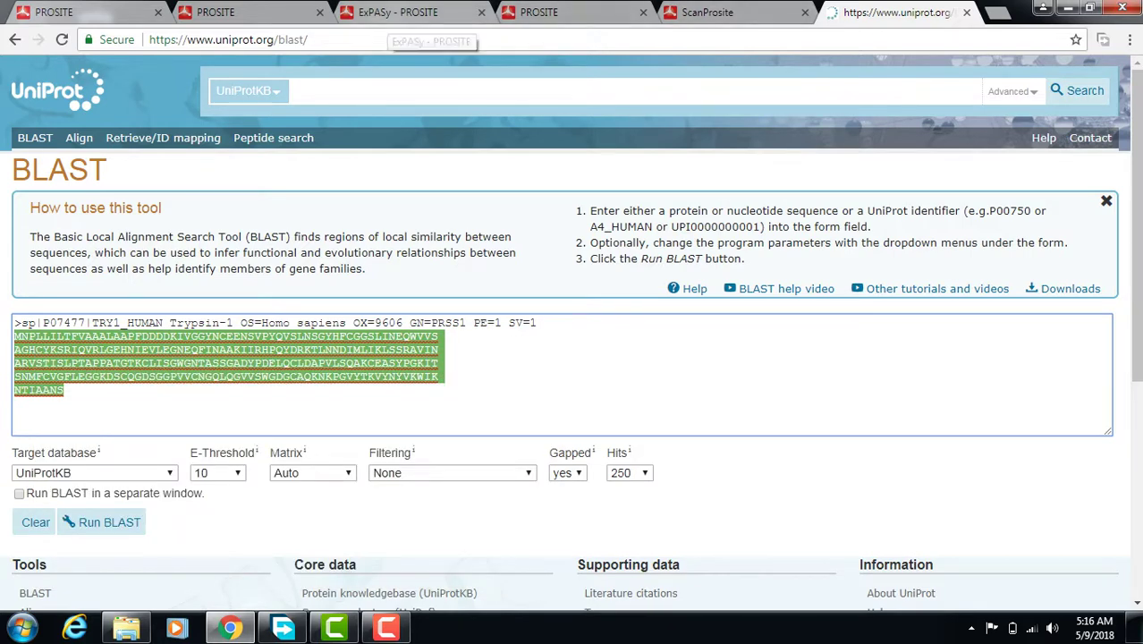
Paste the trypsin sequence into PROSITE's Quick Scan and run the scan, keeping motifs with a high probability of occurrence excluded.
click(397, 12)
right_click(471, 304)
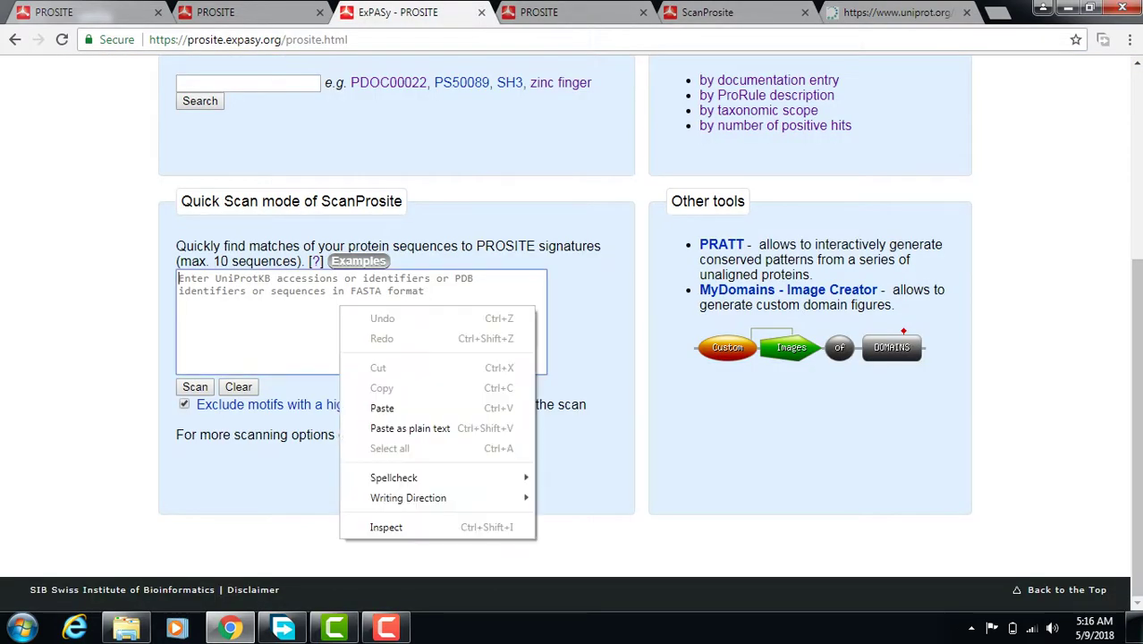
click(483, 405)
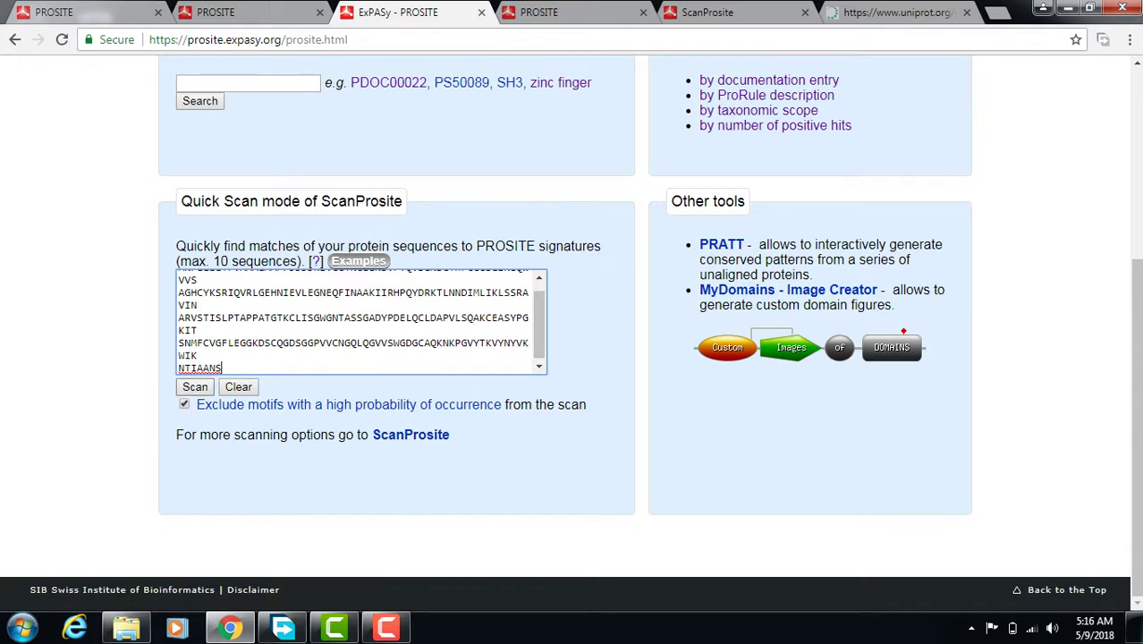
click(195, 386)
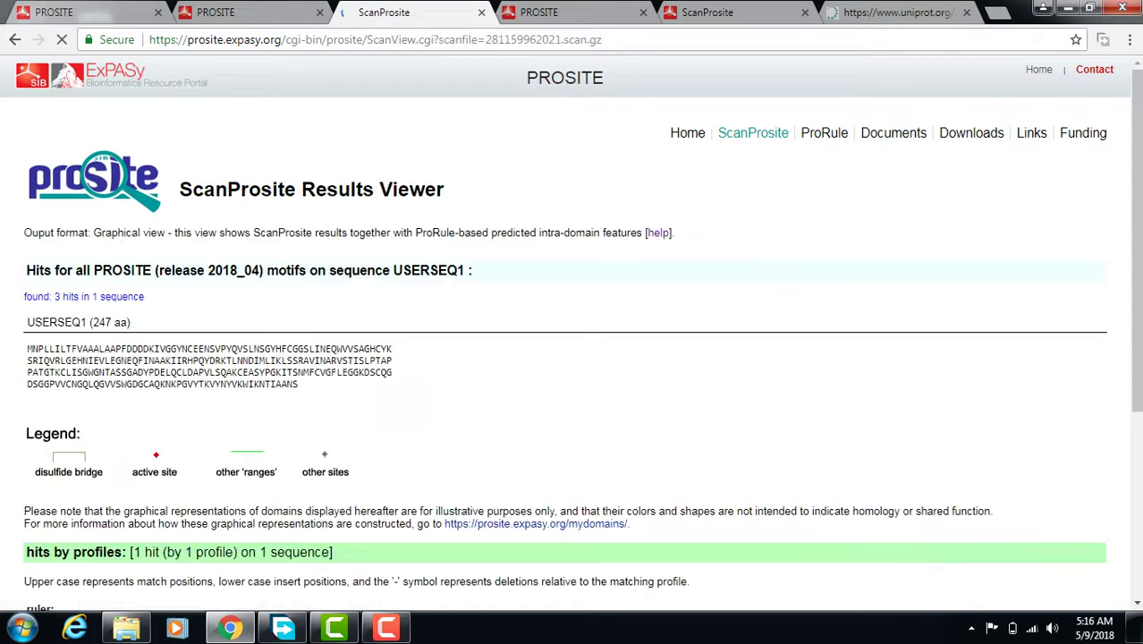
Examine the graphical scan results for the trypsin sequence, including the legend, profile hits, predicted features and pattern hits.
scroll(572, 358, down, 1)
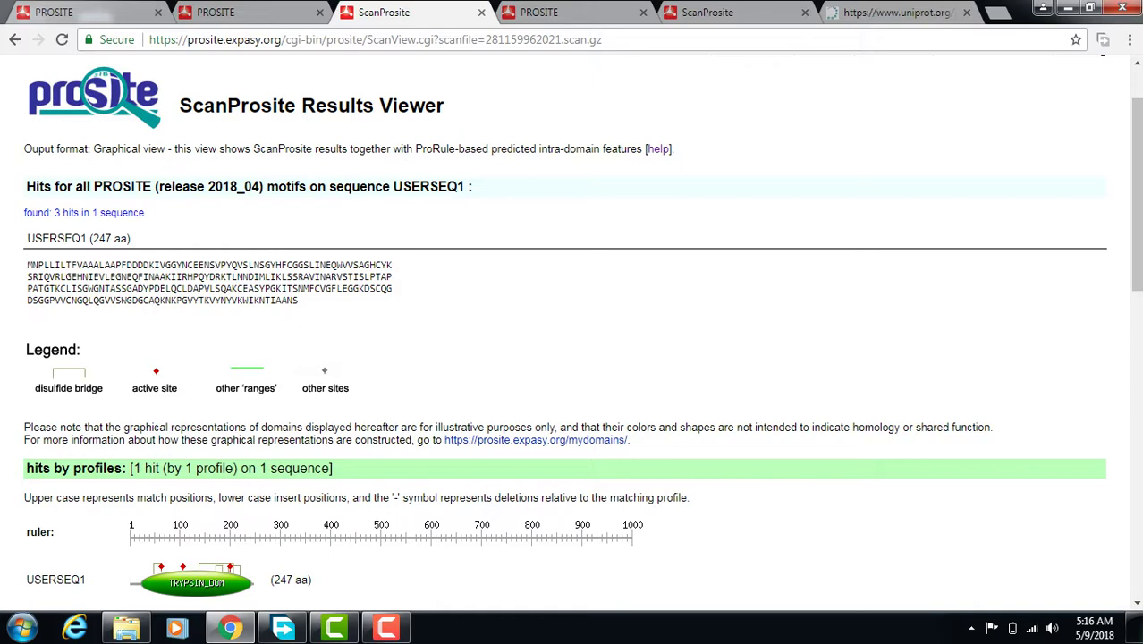
scroll(572, 358, down, 1)
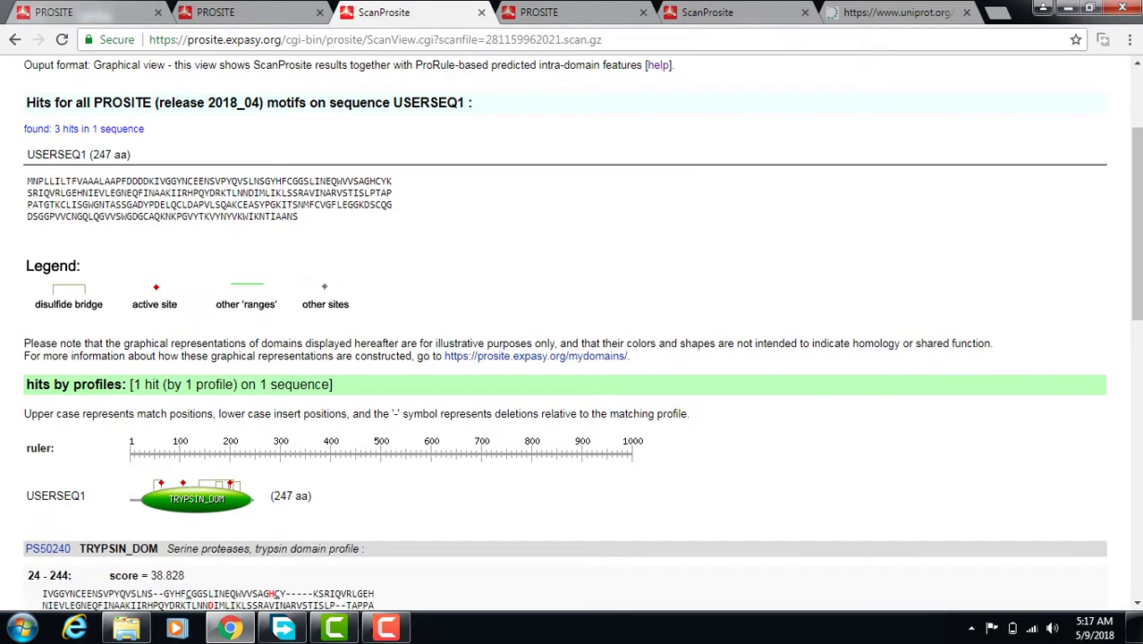
scroll(573, 358, down, 1)
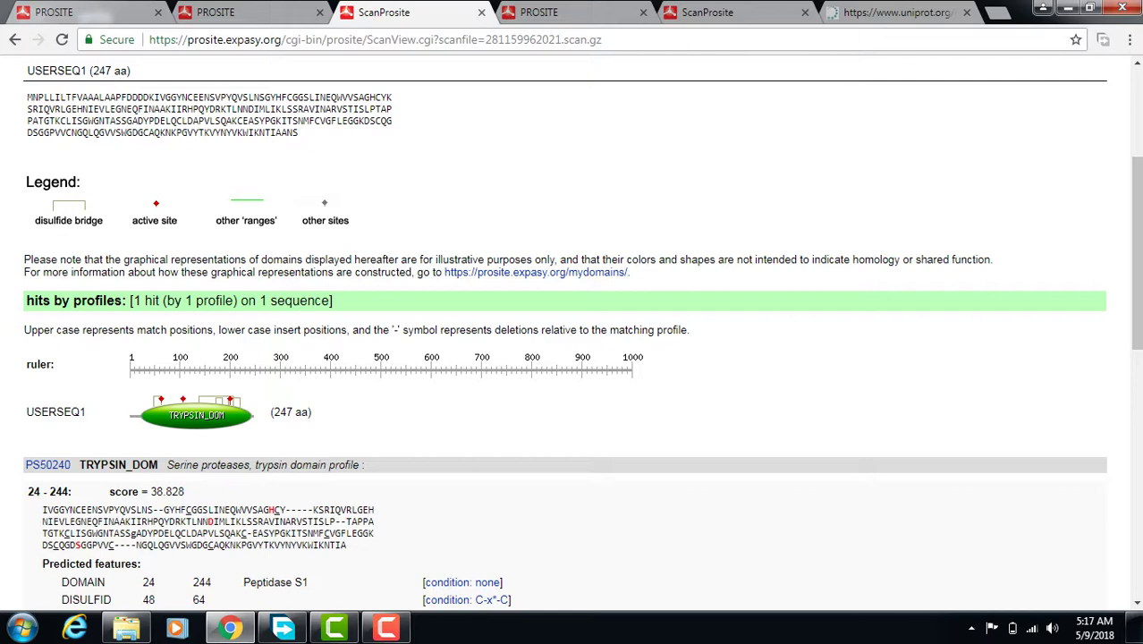
scroll(572, 340, down, 1)
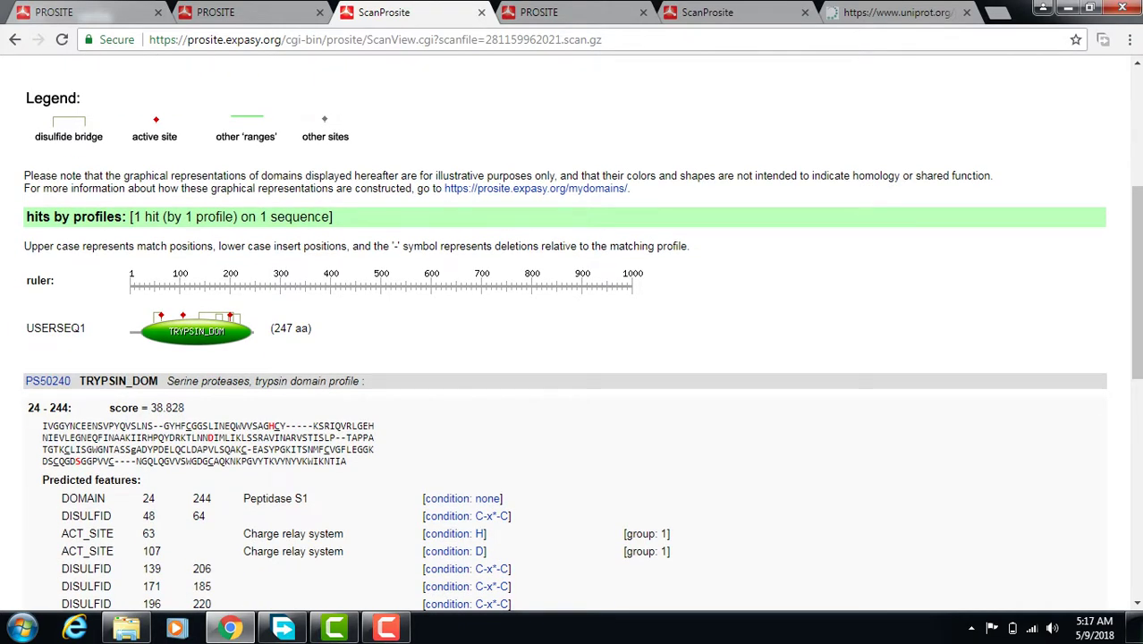
scroll(573, 340, down, 1)
scroll(573, 340, down, 1)
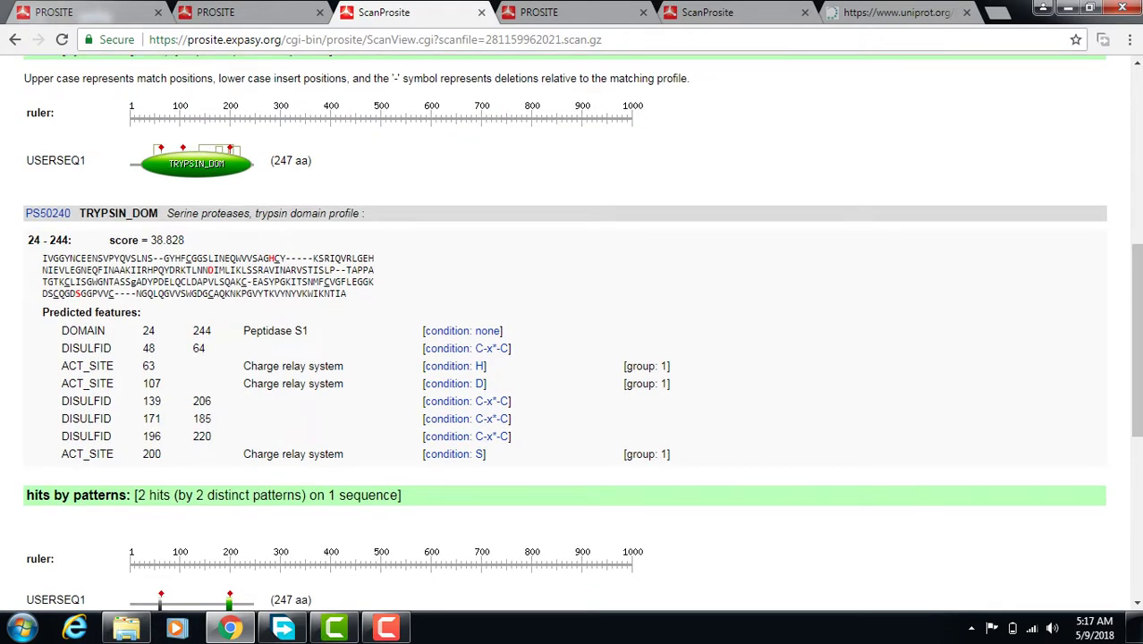
scroll(572, 340, down, 1)
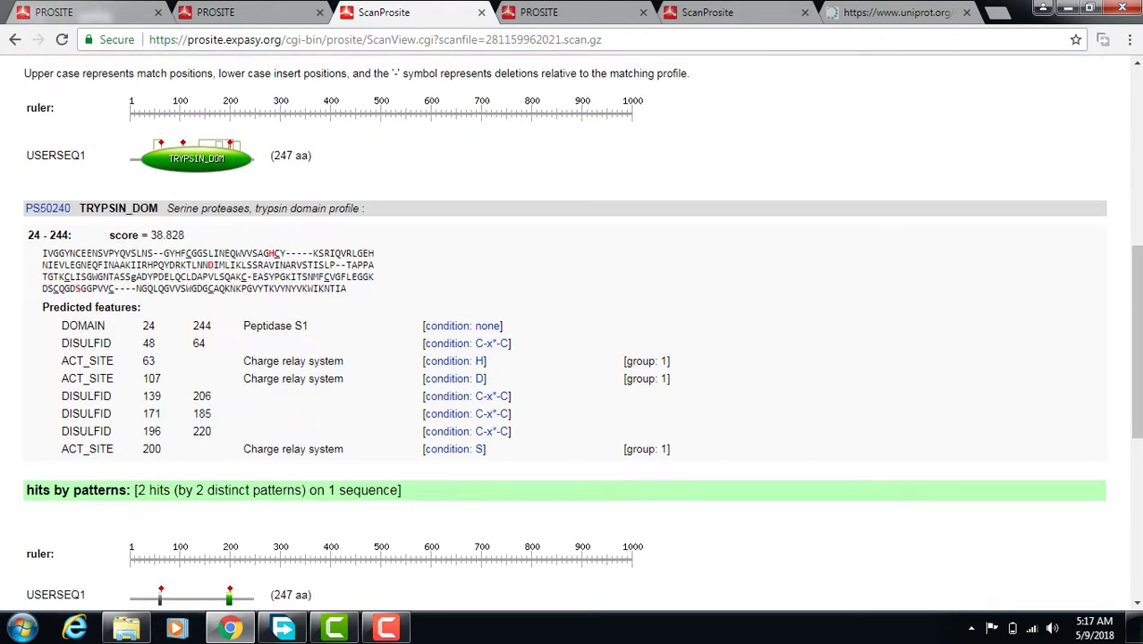
scroll(573, 340, up, 3)
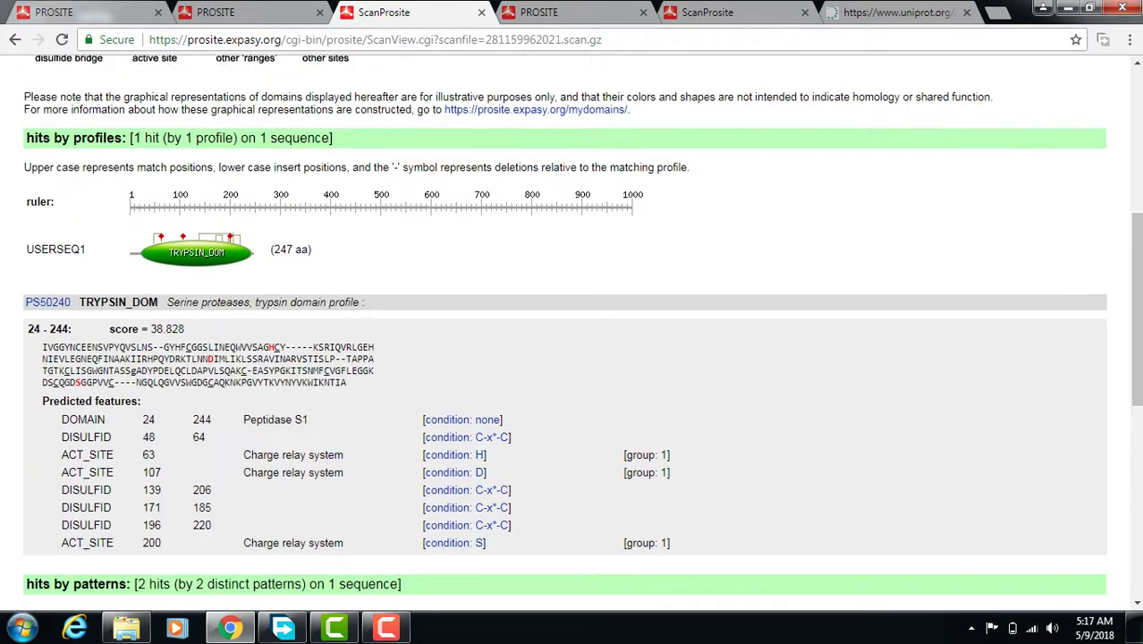
scroll(572, 339, down, 1)
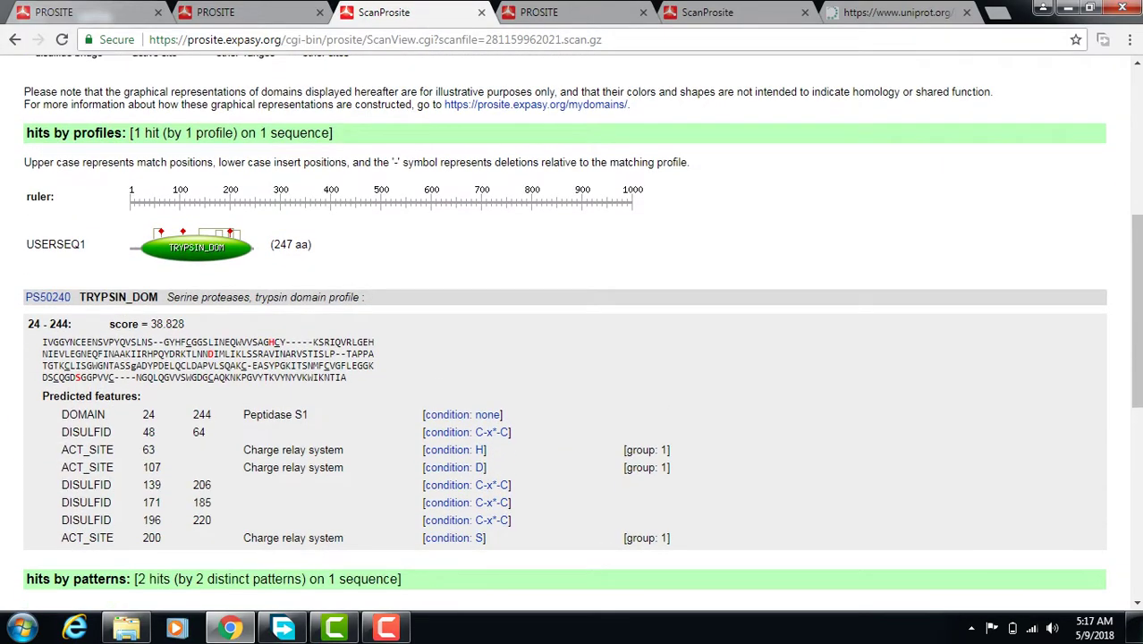
scroll(572, 340, down, 6)
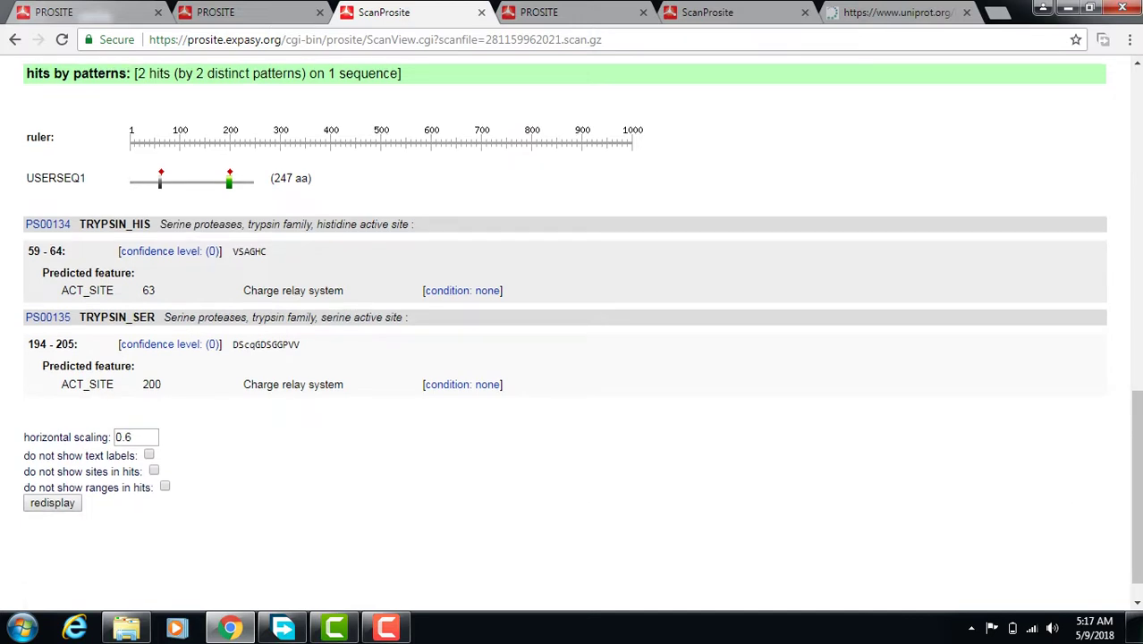
scroll(572, 340, down, 1)
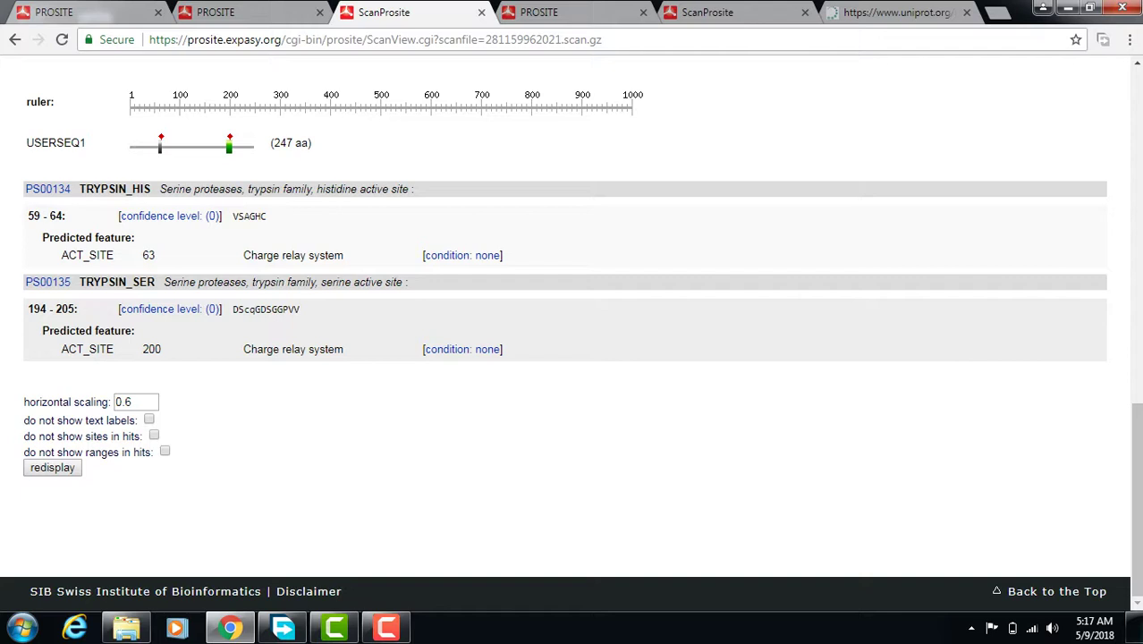
Redisplay the graphical results with ranges in hits hidden and sites still shown, and review the redrawn trypsin domain profile.
click(153, 435)
click(164, 451)
click(154, 435)
click(52, 466)
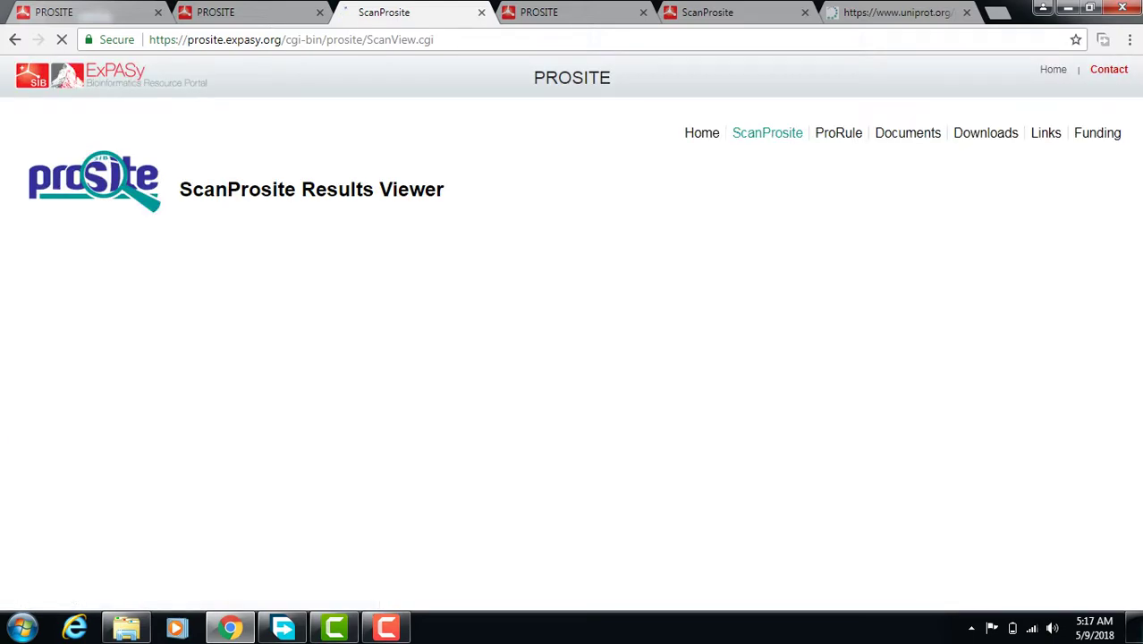
scroll(573, 331, down, 1)
scroll(572, 336, down, 1)
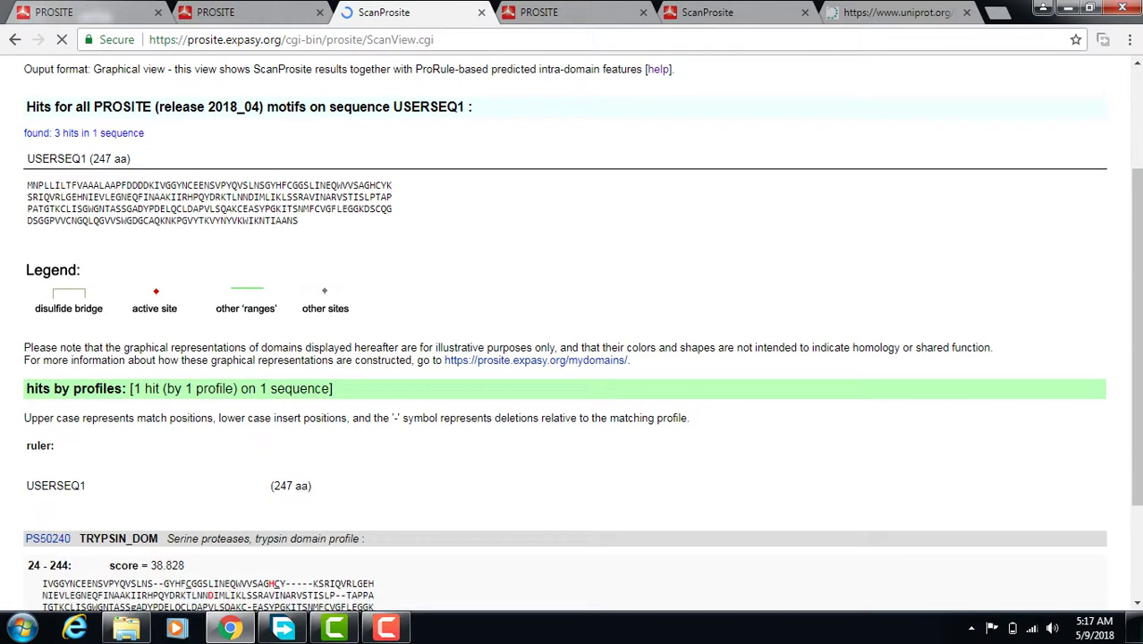
scroll(572, 331, down, 3)
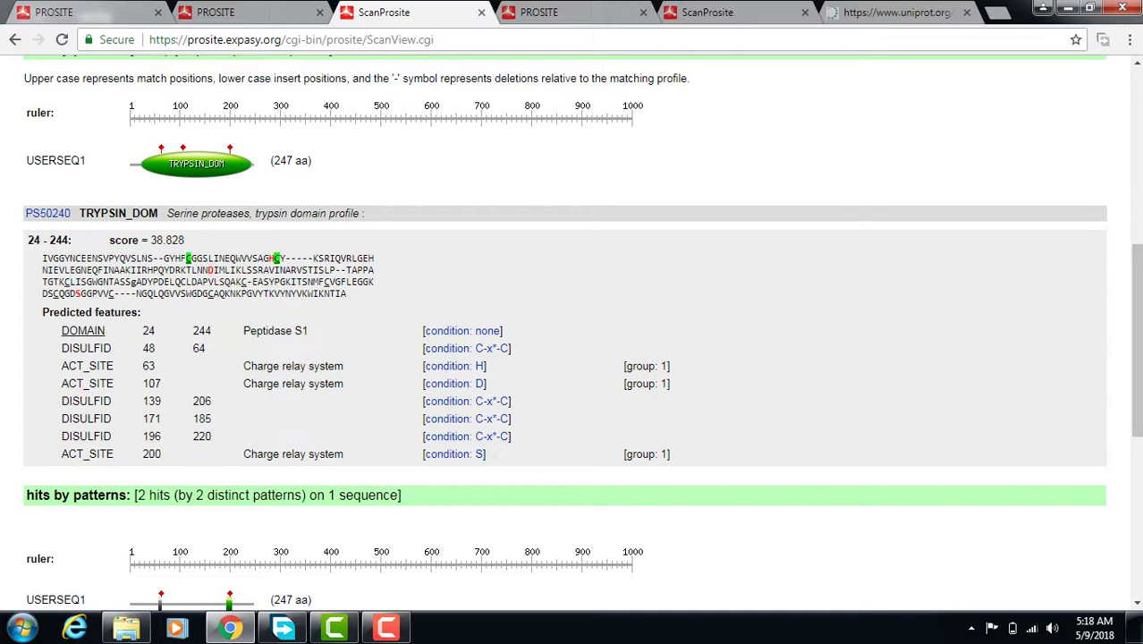
Open the UniProt help page for the DOMAIN predicted feature, enlarge its window and read through the page.
click(82, 331)
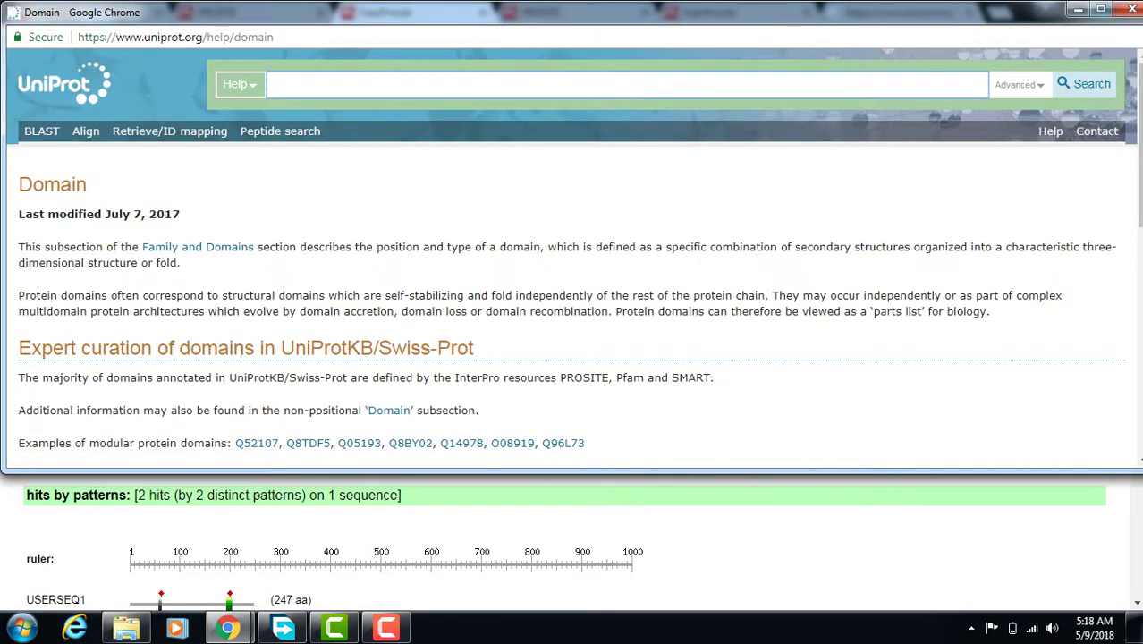
click(1100, 9)
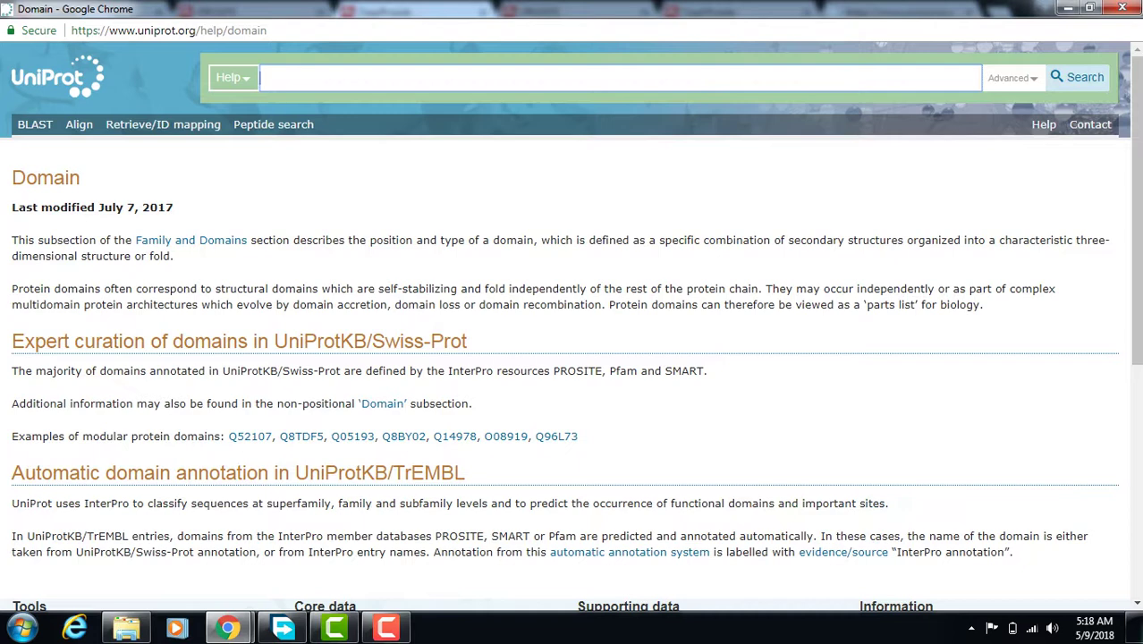
scroll(573, 357, down, 2)
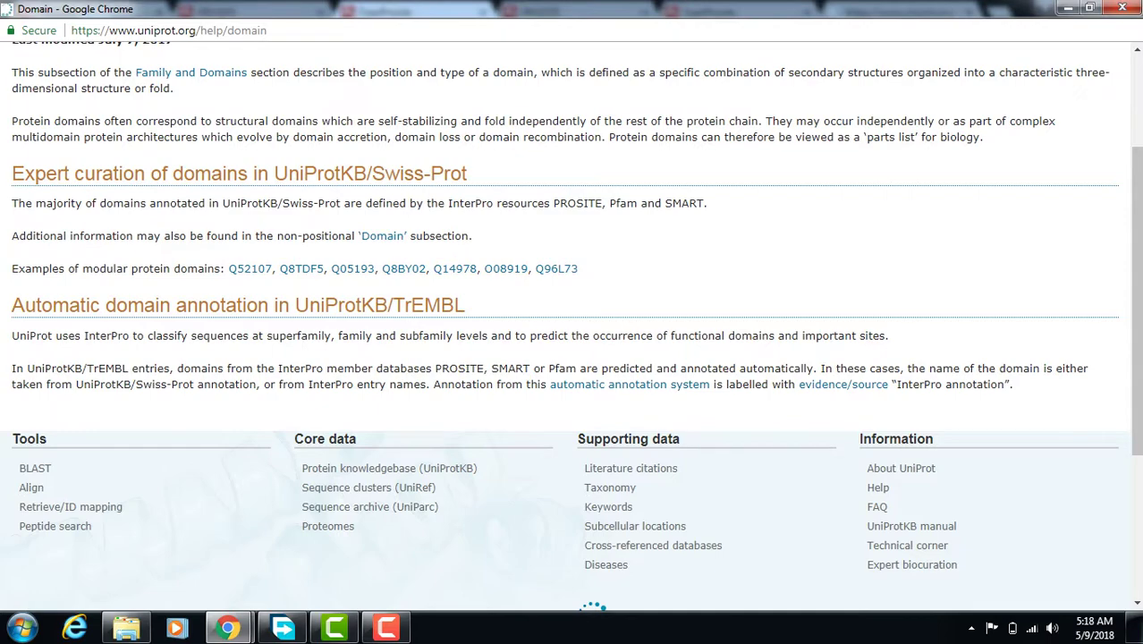
scroll(572, 358, up, 2)
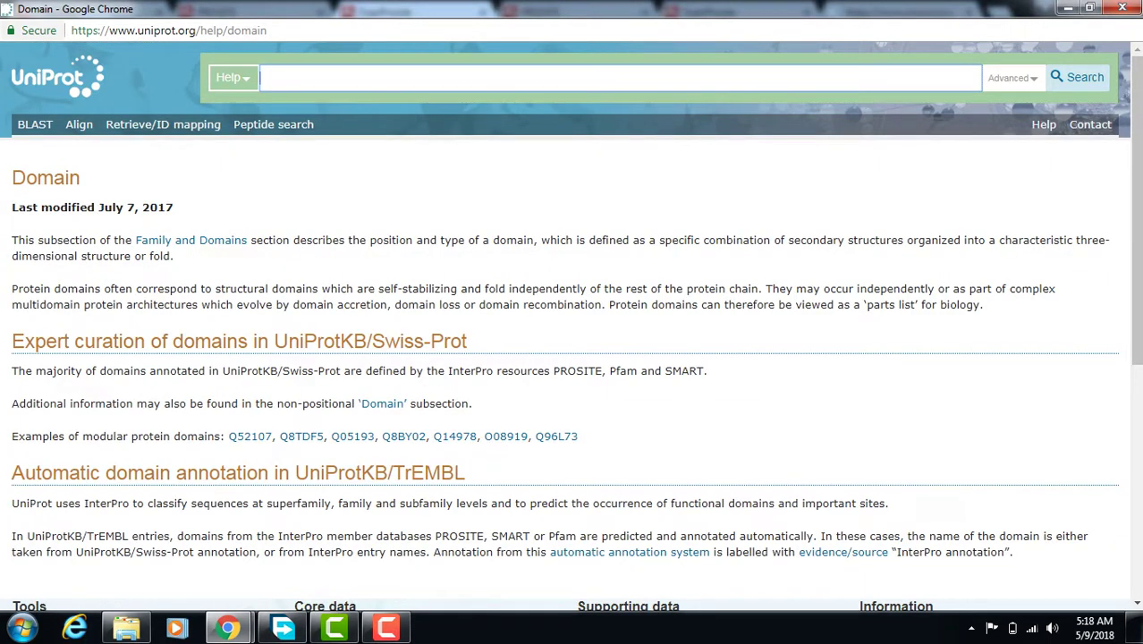